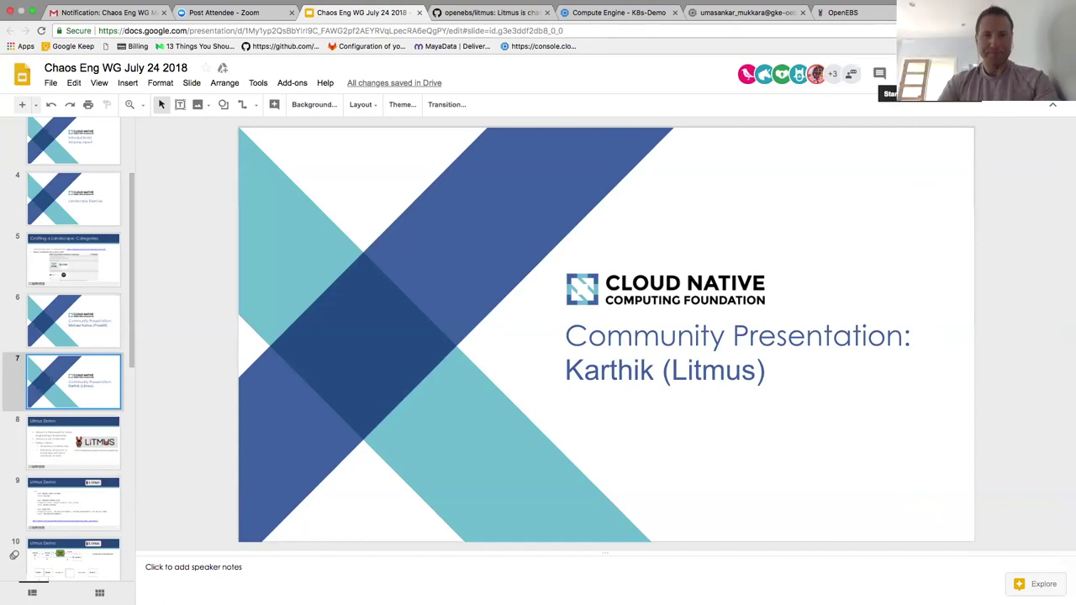
Start presenting the slide deck full screen
click(918, 74)
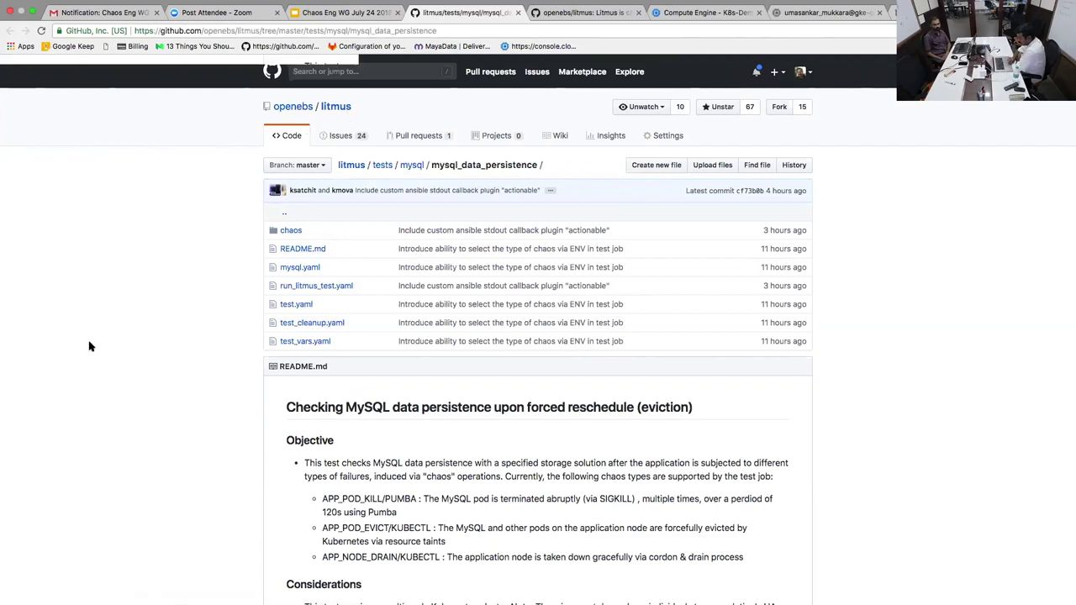
Use the 'tests' and 'litmus' breadcrumbs to climb back to the openebs/litmus repository root
scroll(90, 347, down, 2)
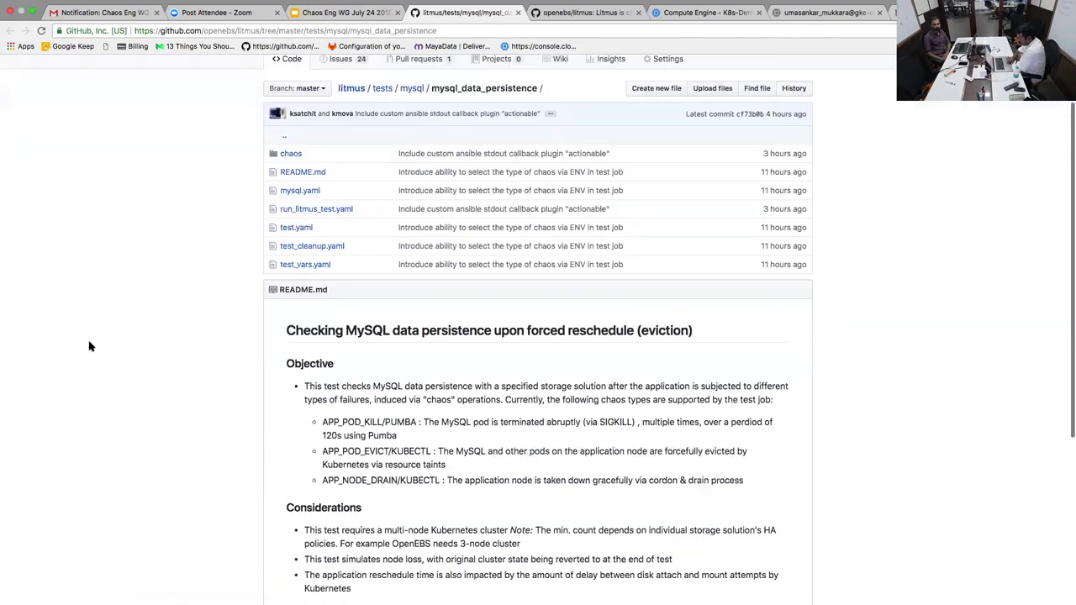
click(380, 89)
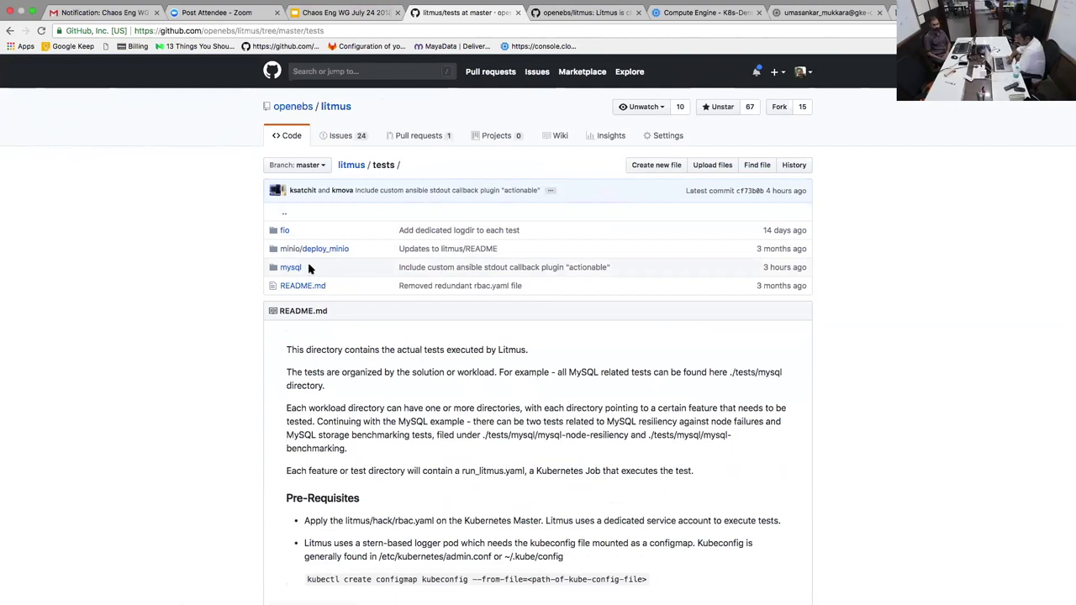
click(352, 169)
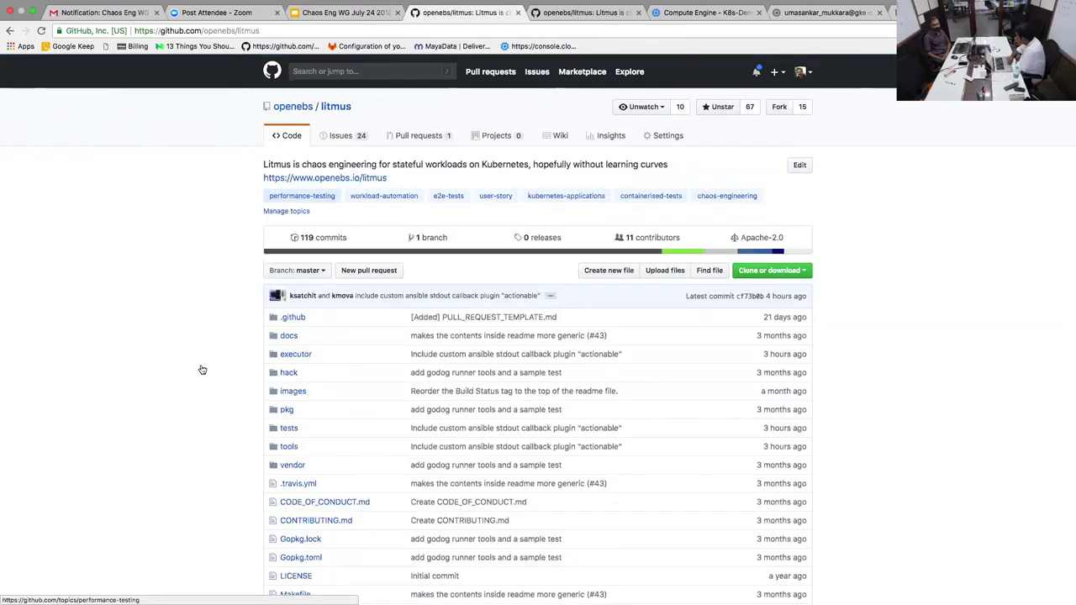
scroll(202, 370, down, 6)
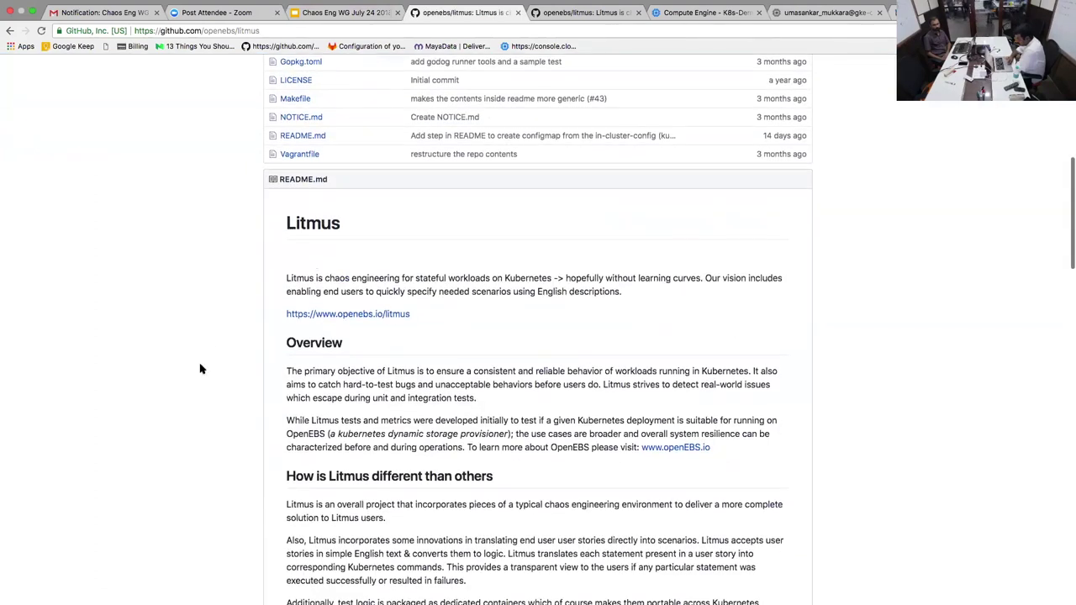
scroll(201, 370, down, 3)
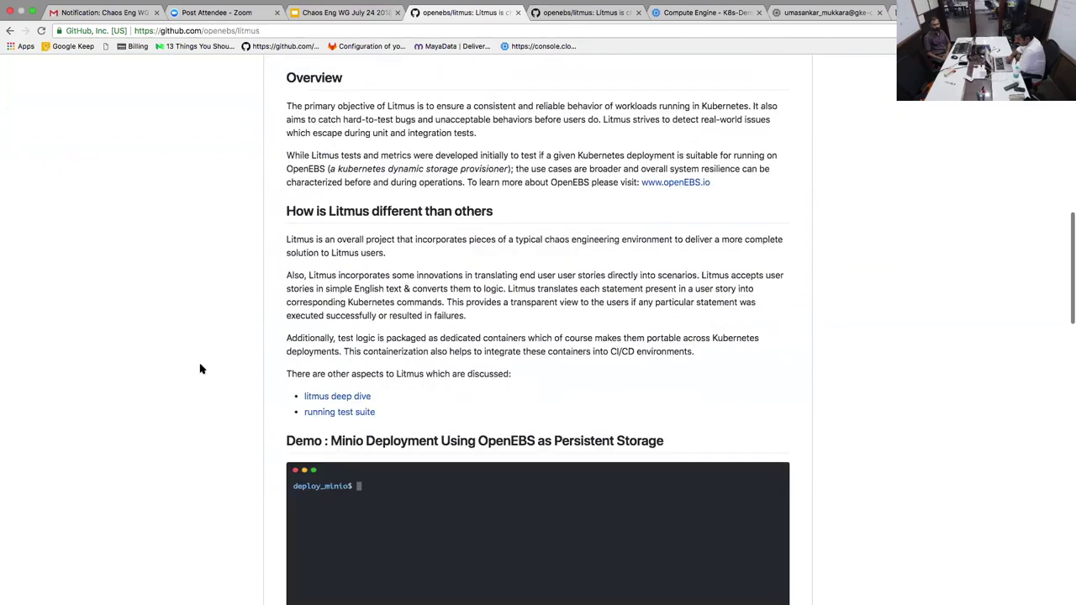
scroll(202, 369, down, 6)
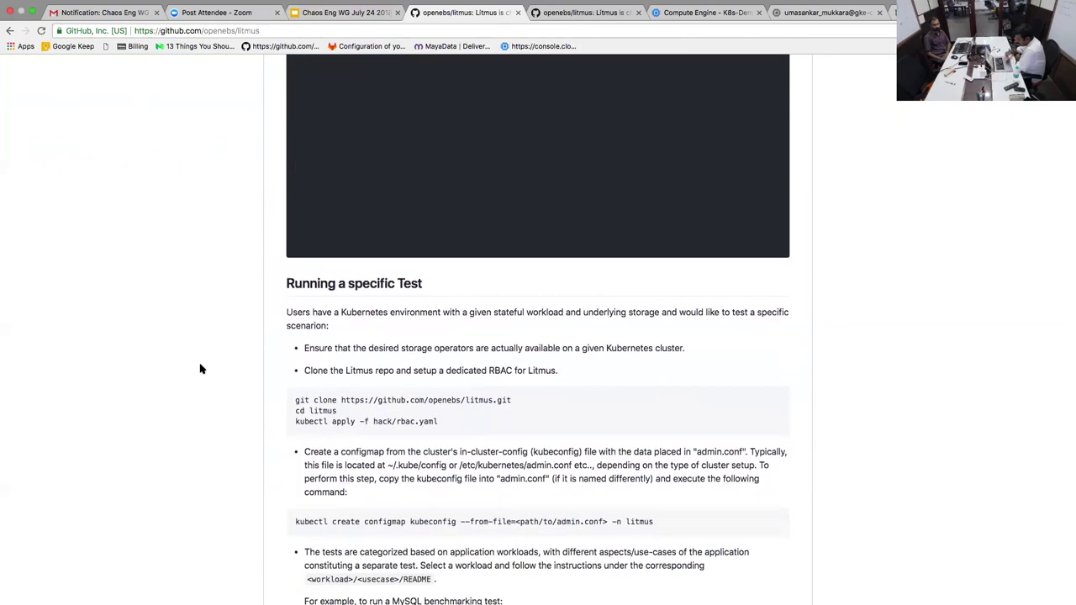
scroll(202, 369, down, 4)
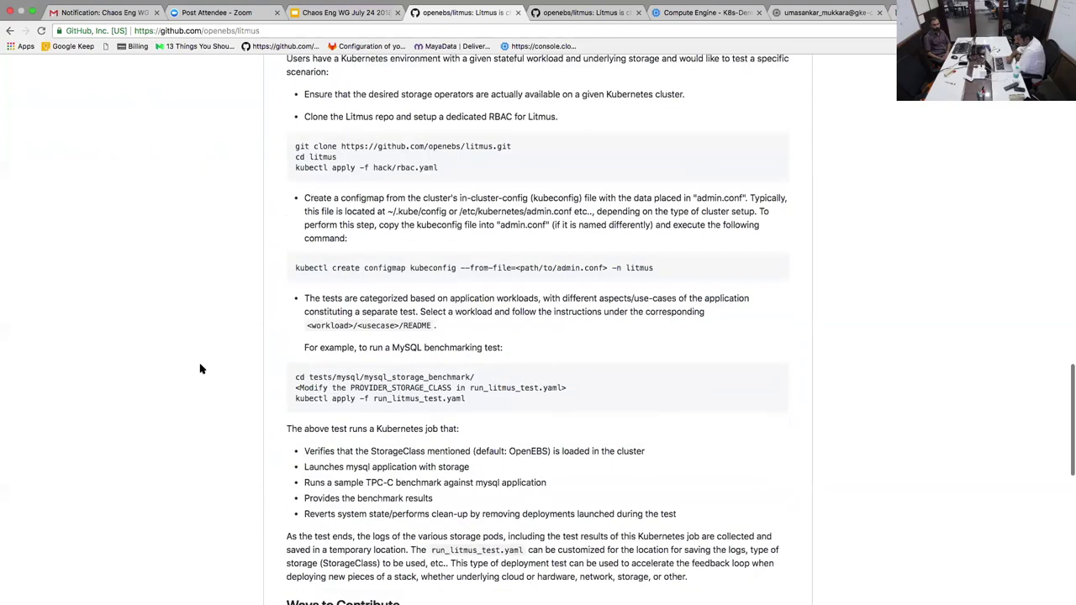
scroll(202, 369, down, 7)
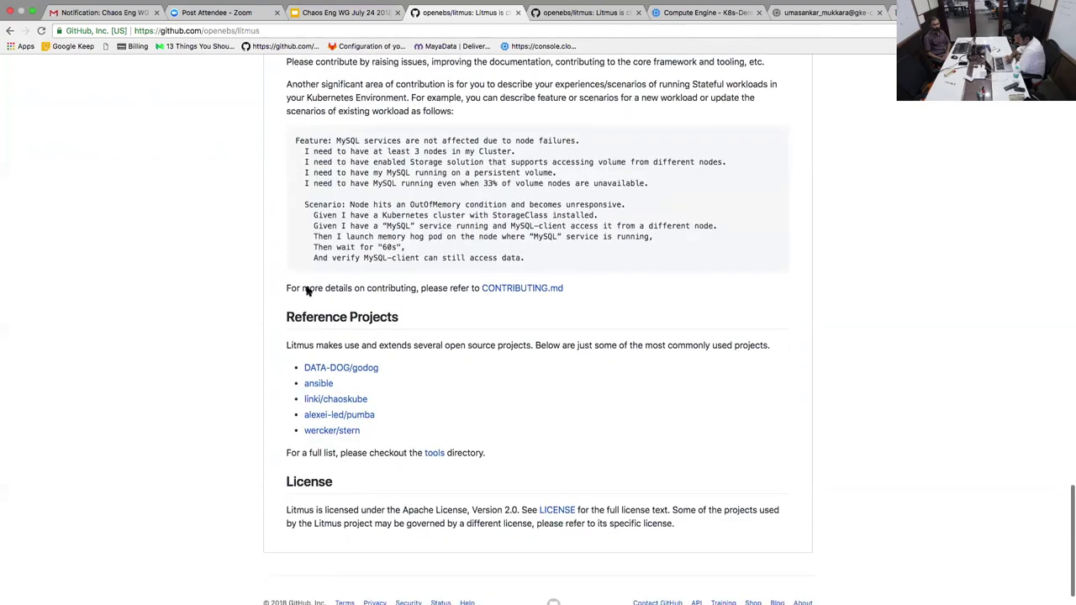
scroll(308, 291, up, 4)
scroll(418, 236, up, 2)
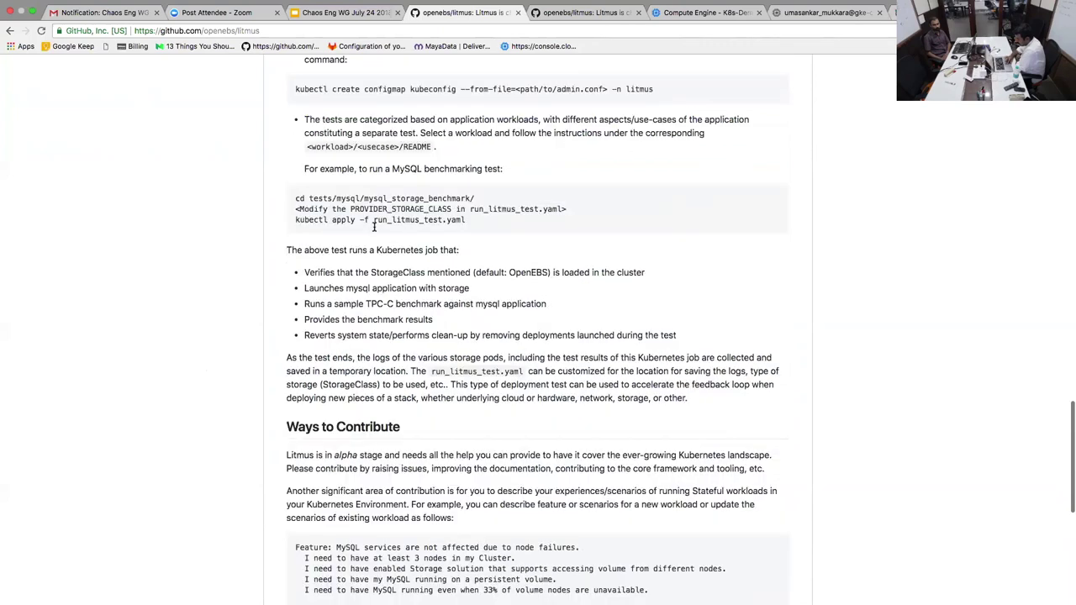
drag(375, 229, 471, 232)
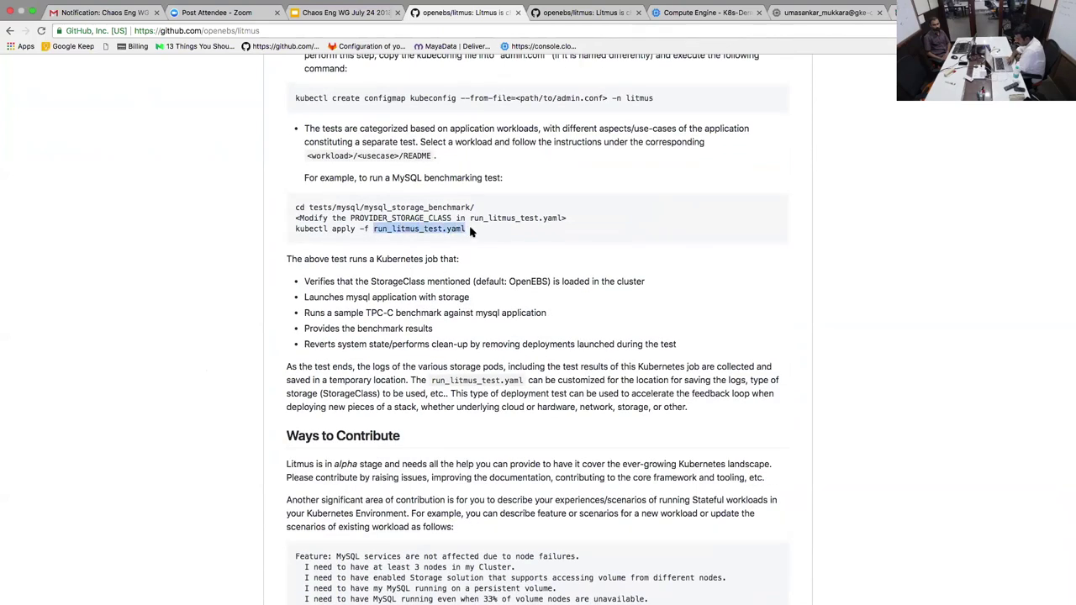
scroll(471, 232, up, 1)
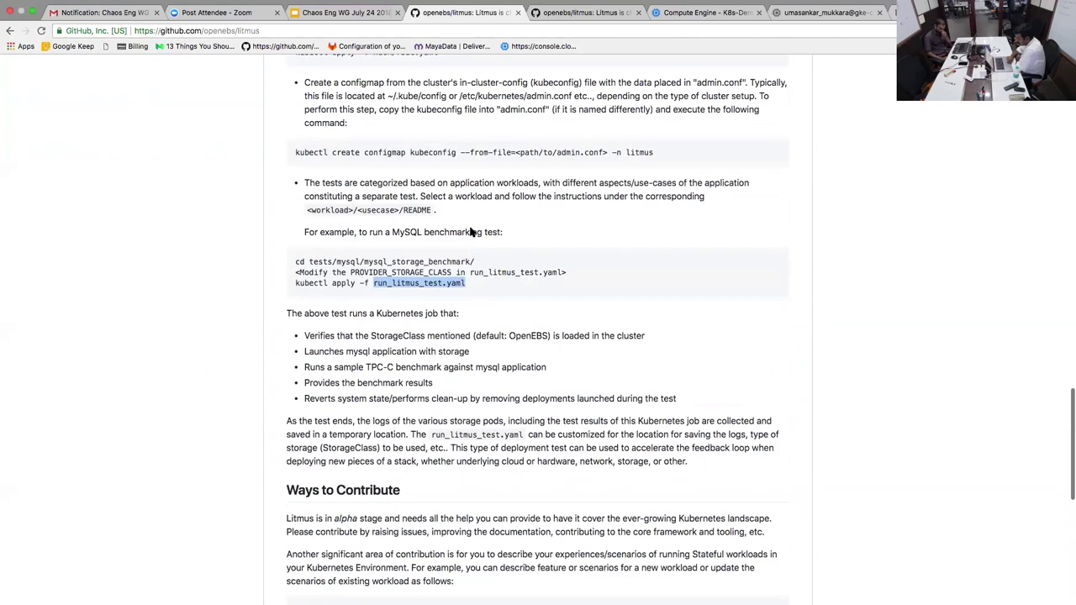
scroll(470, 232, up, 20)
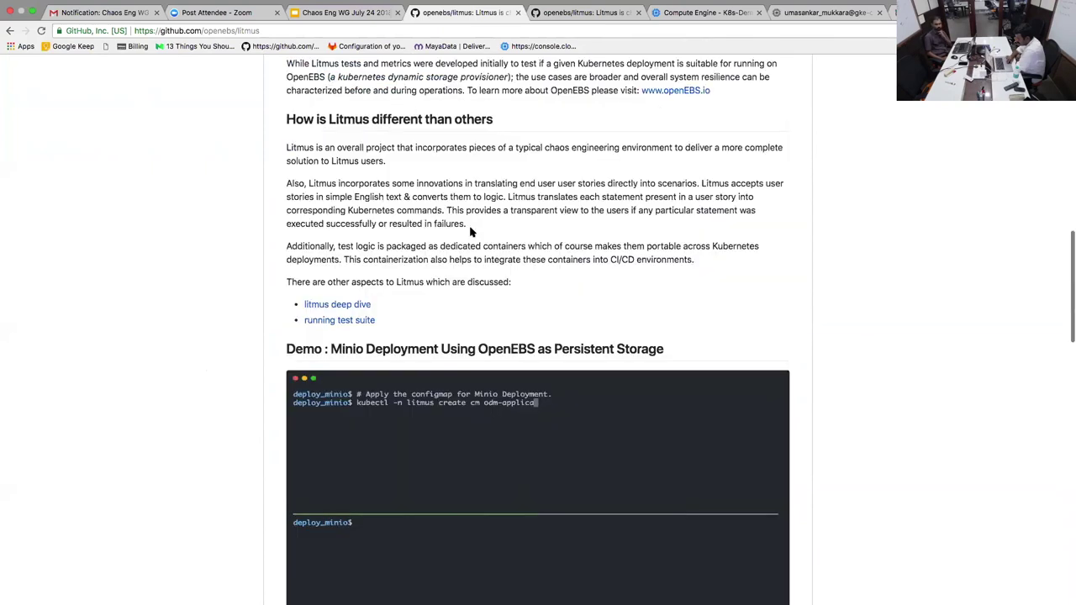
scroll(471, 232, up, 10)
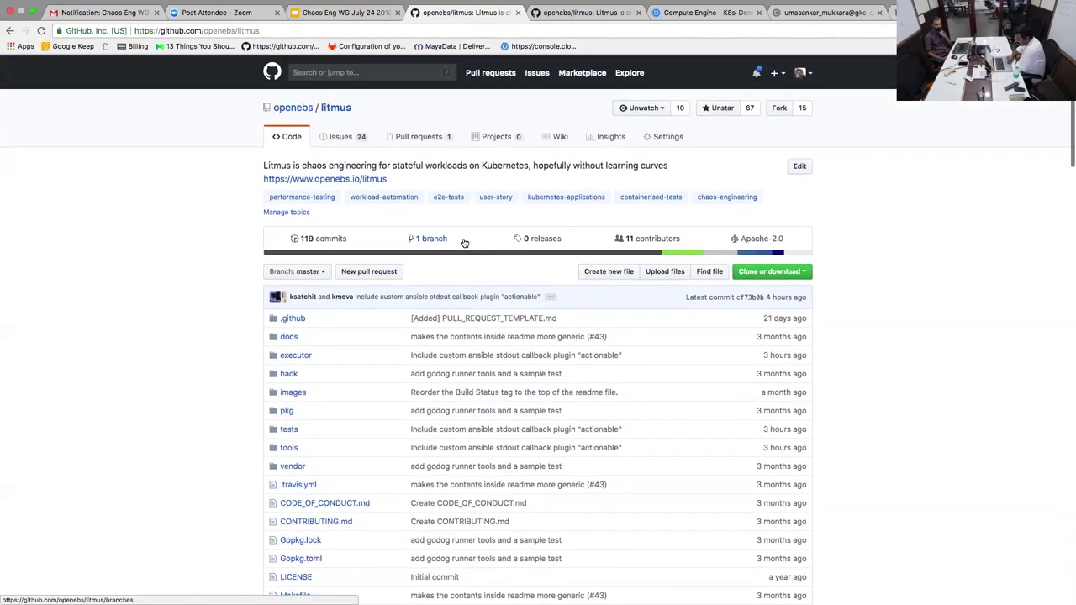
Browse from the repository root into tests, then mysql, then mysql_data_persistence
scroll(464, 242, down, 2)
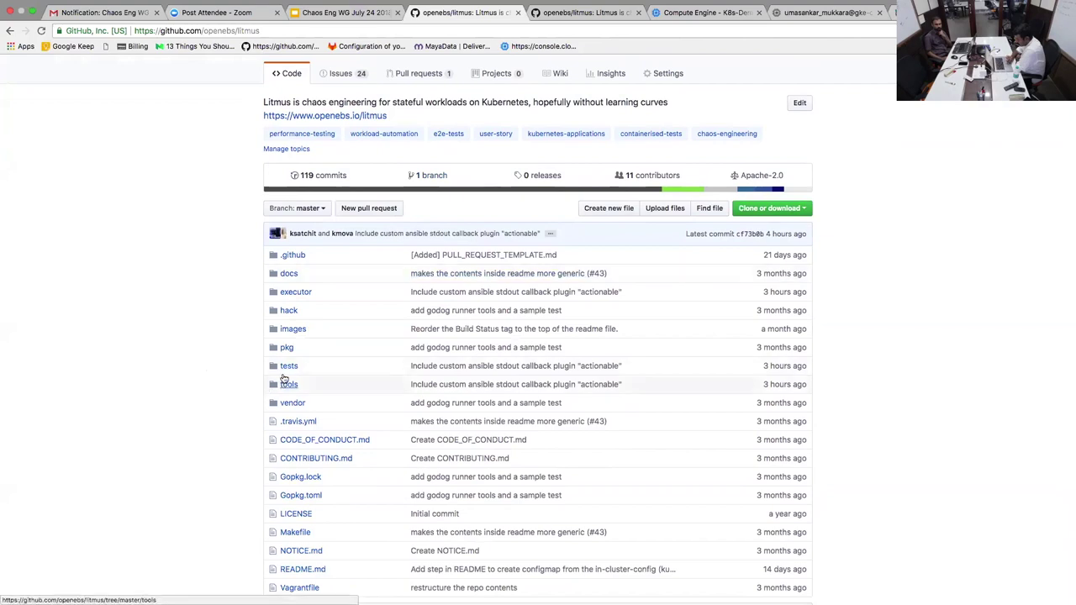
click(288, 373)
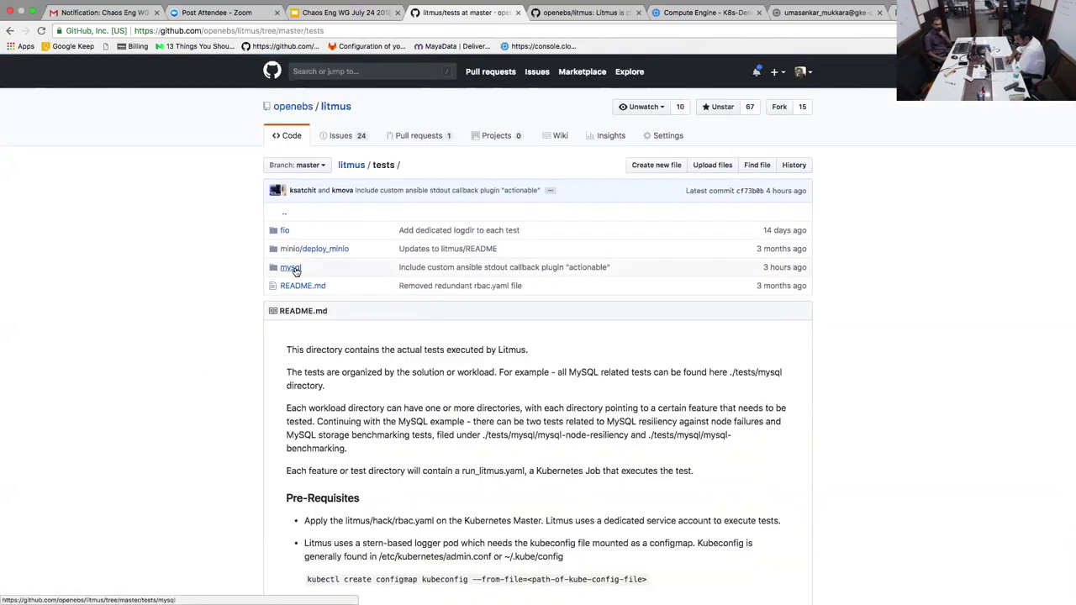
click(293, 268)
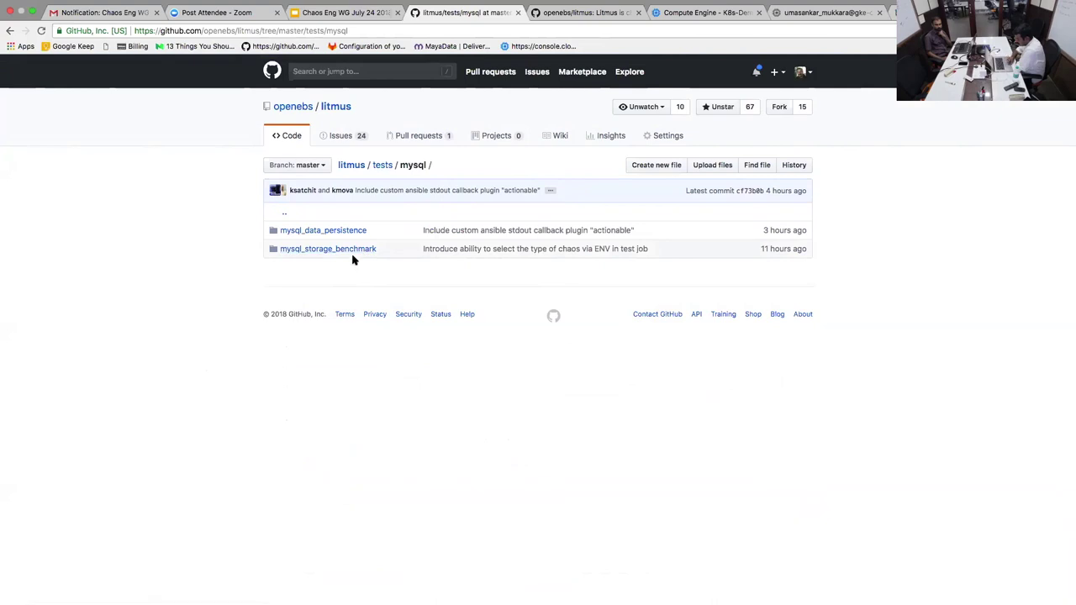
click(332, 232)
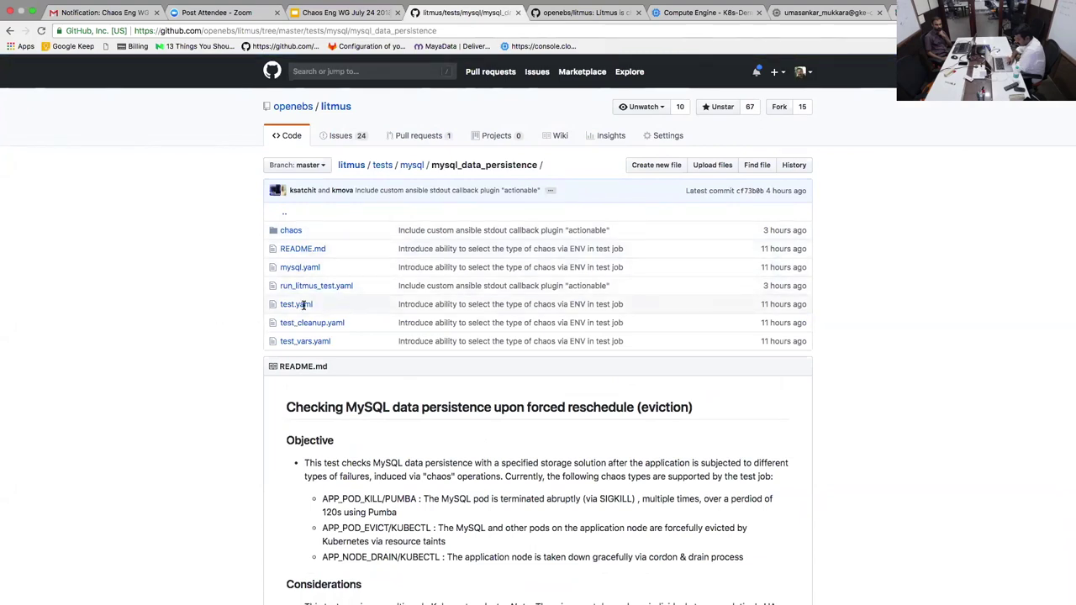
Highlight the test.yaml and then the mysql.yaml file names, then clear the selection
drag(314, 305, 274, 308)
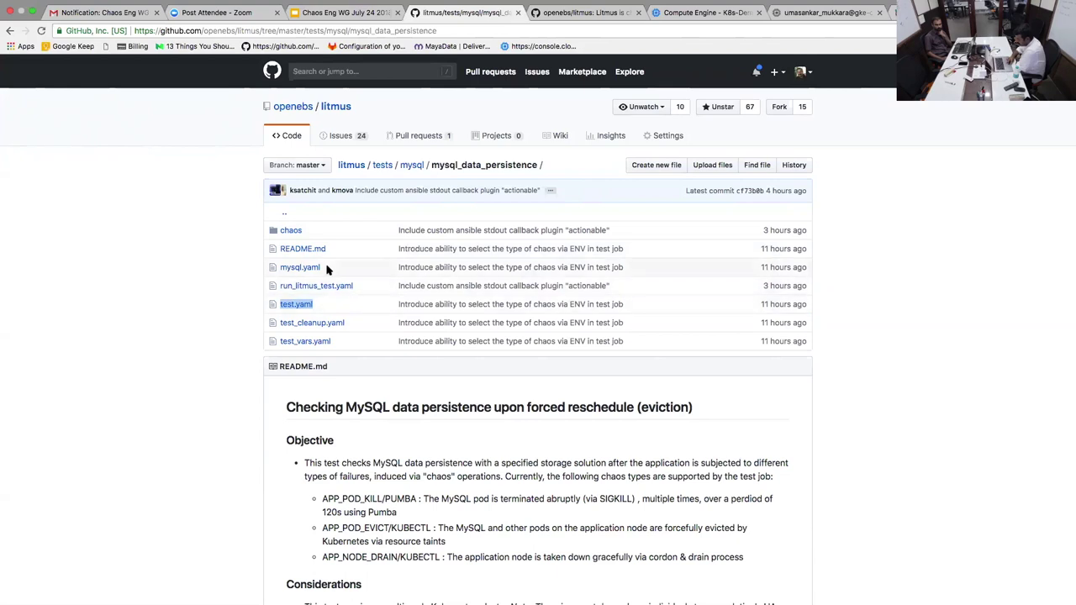
drag(326, 267, 277, 269)
click(212, 311)
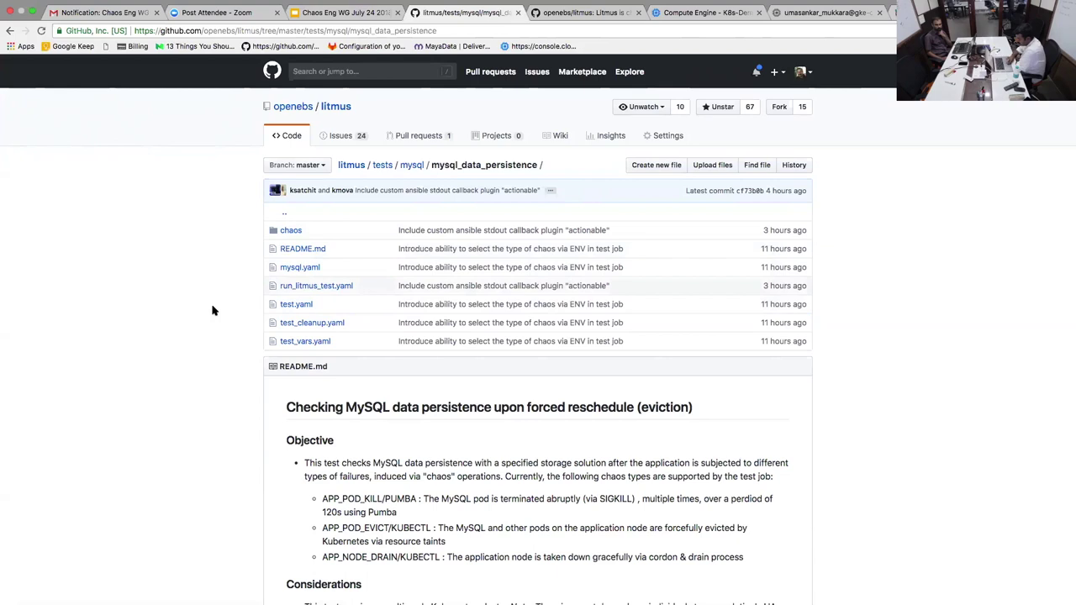
Open run_litmus_test.yaml and highlight its openebs-standard PROVIDER_STORAGE_CLASS value
click(298, 285)
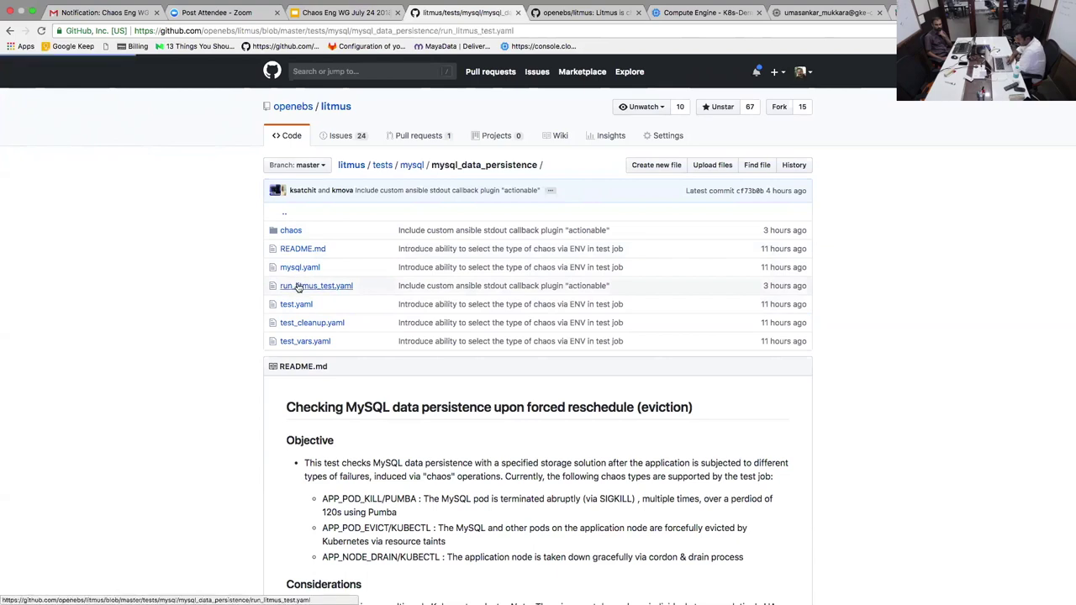
scroll(406, 349, down, 5)
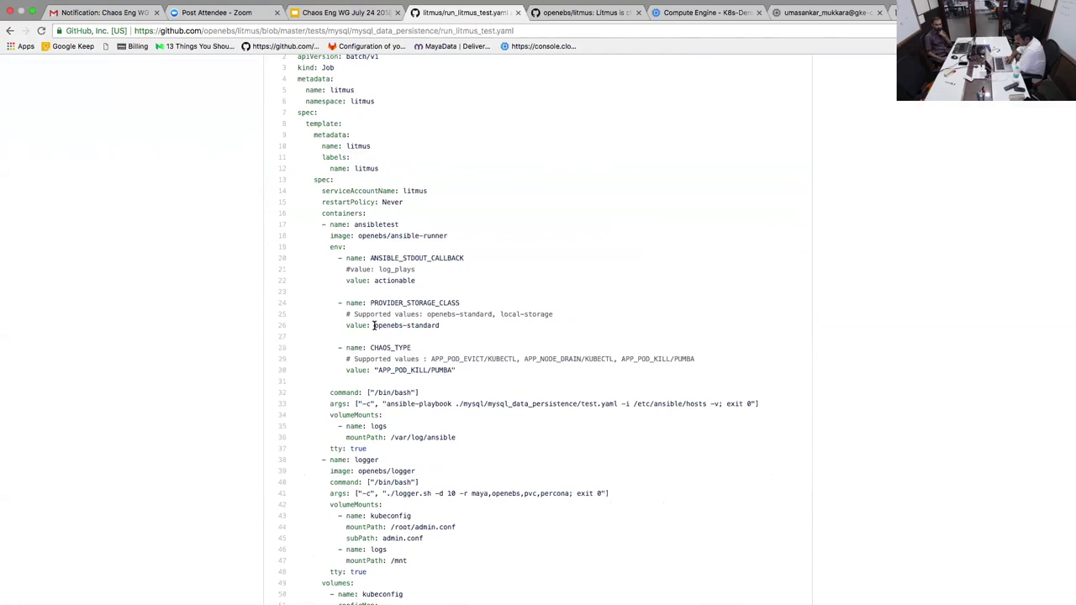
drag(374, 325, 445, 330)
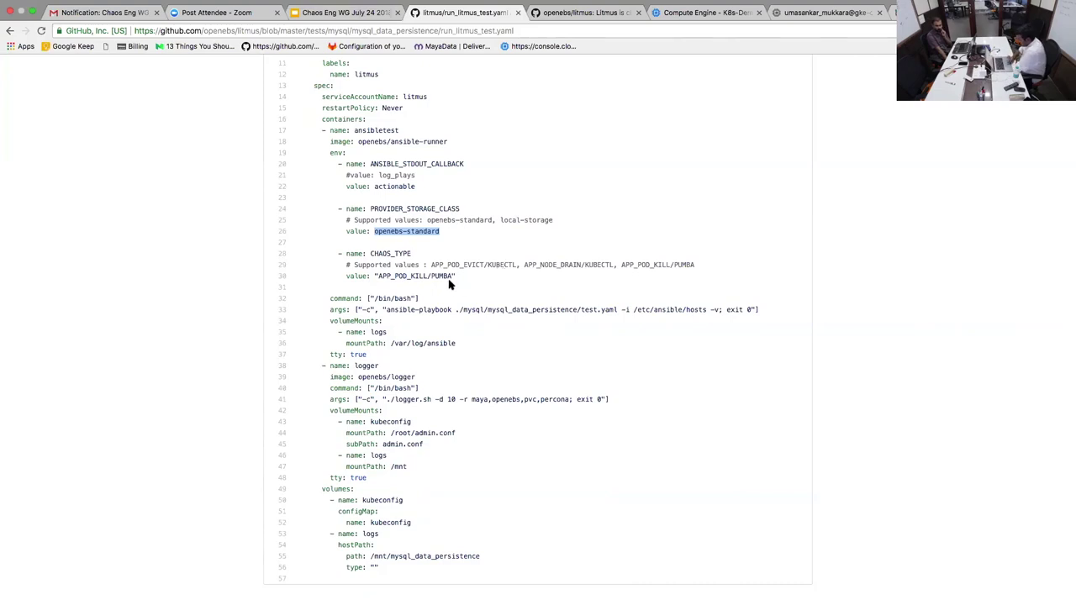
Highlight the APP_POD_KILL/PUMBA chaos type, then APP_NODE_DRAIN/KUBECTL among the supported chaos types
drag(452, 275, 372, 276)
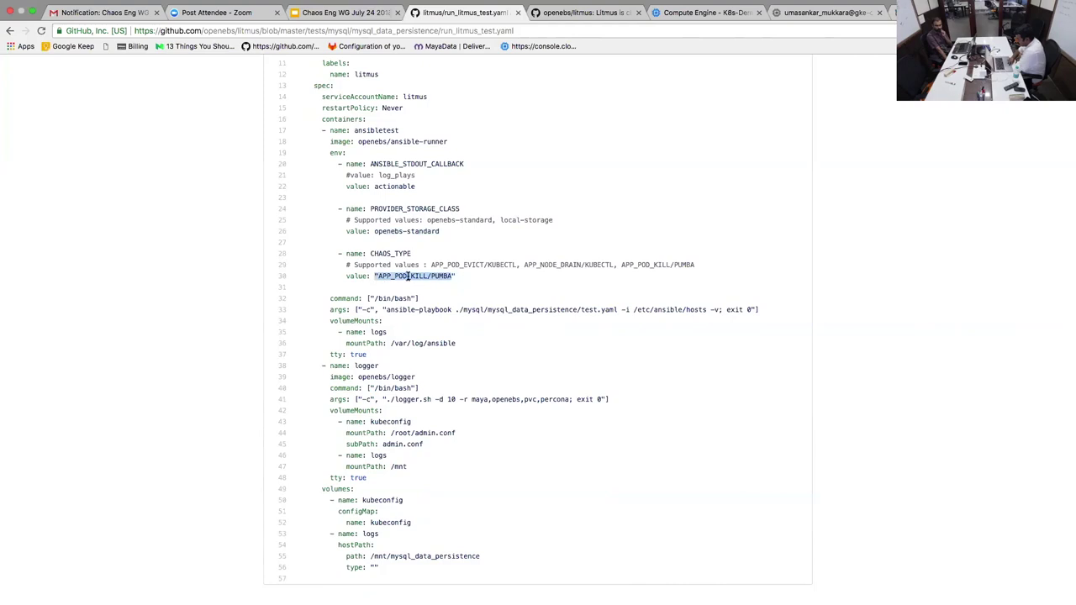
click(492, 288)
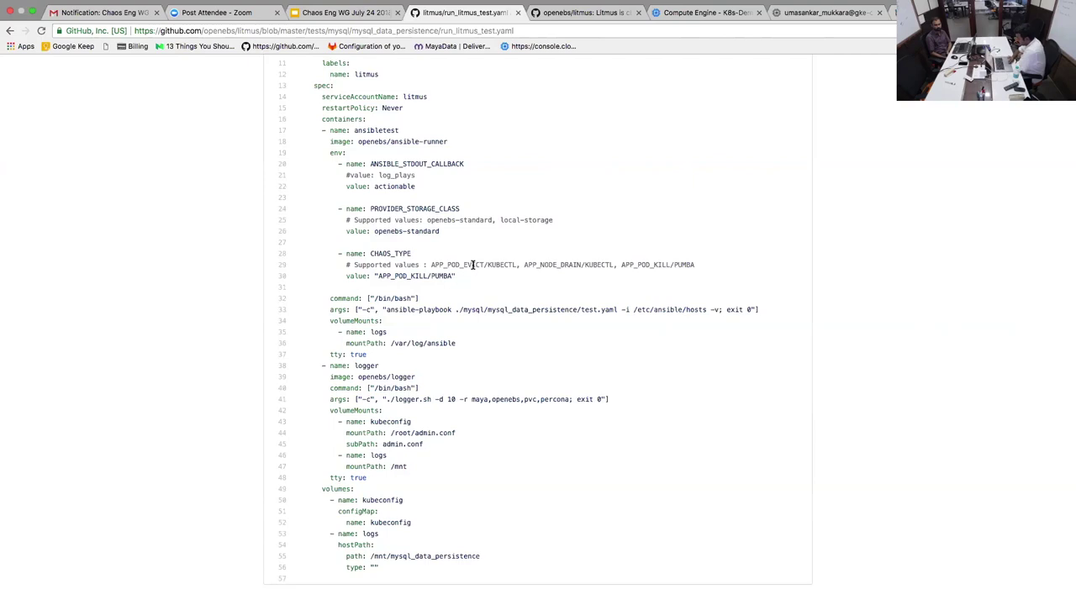
drag(524, 265, 616, 264)
scroll(614, 263, up, 2)
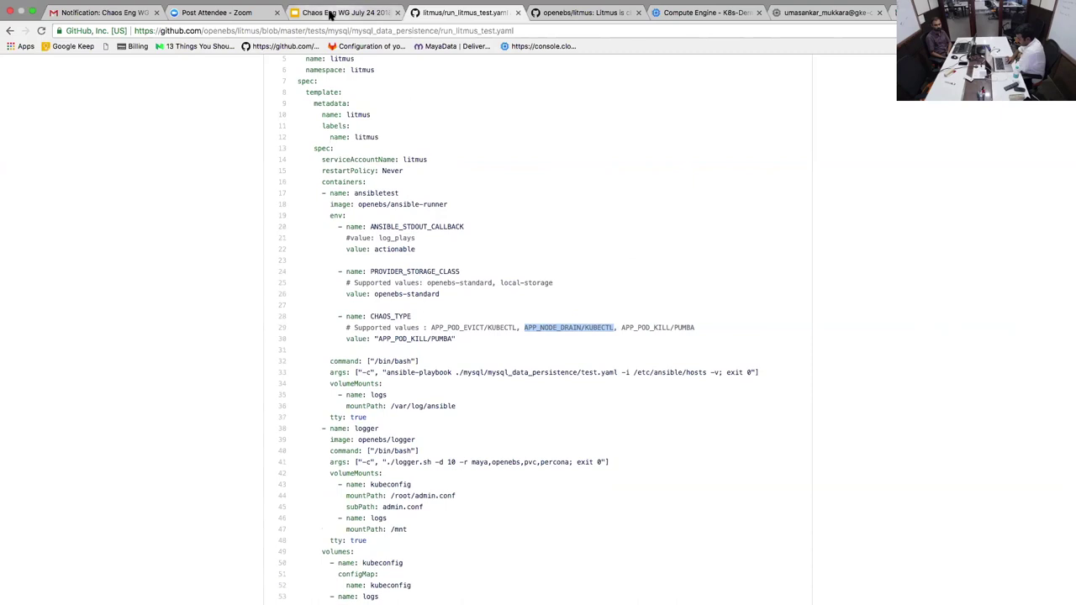
Return to the Chaos Eng WG July 24 2018 slideshow and present through to the Litmus Demo slide
click(327, 11)
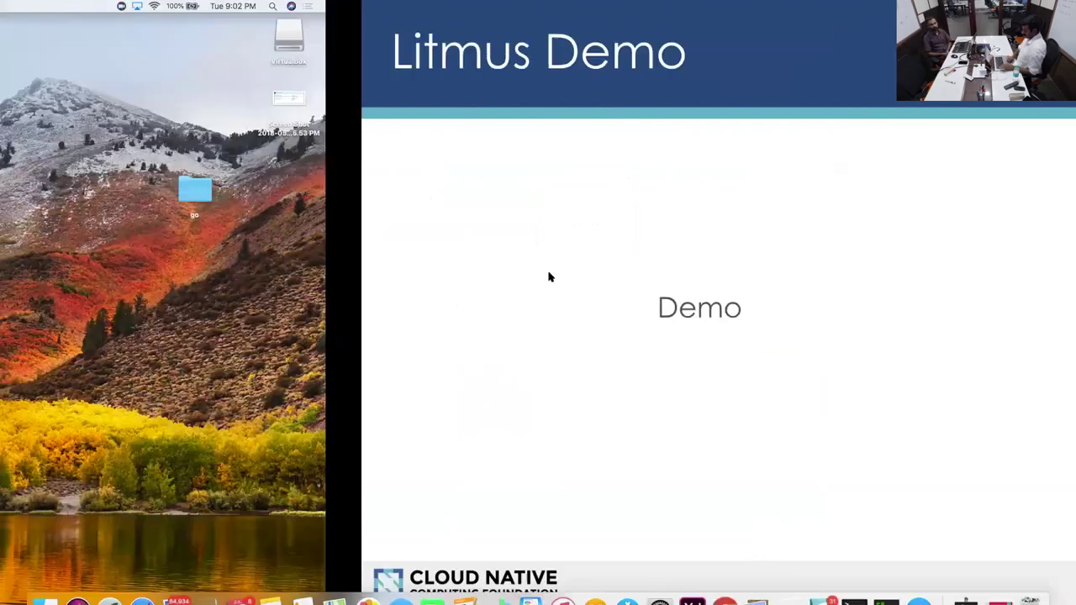
key(ctrl+Left)
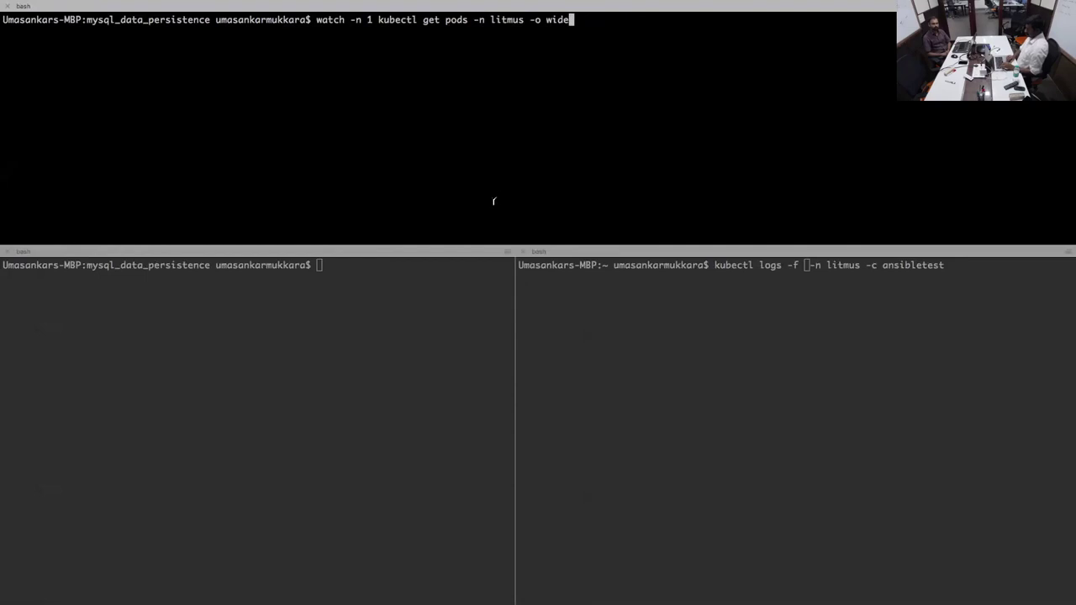
Switch back to the slideshow space and exit full screen into the editor on slide 13
key(ctrl+Right)
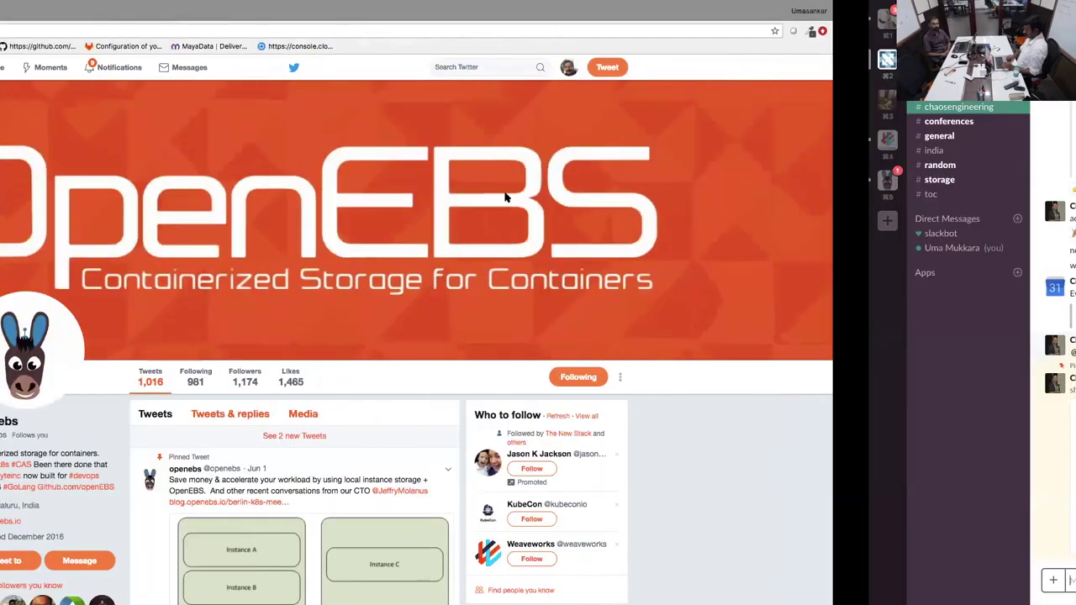
key(ctrl+Left)
key(ctrl+Left)
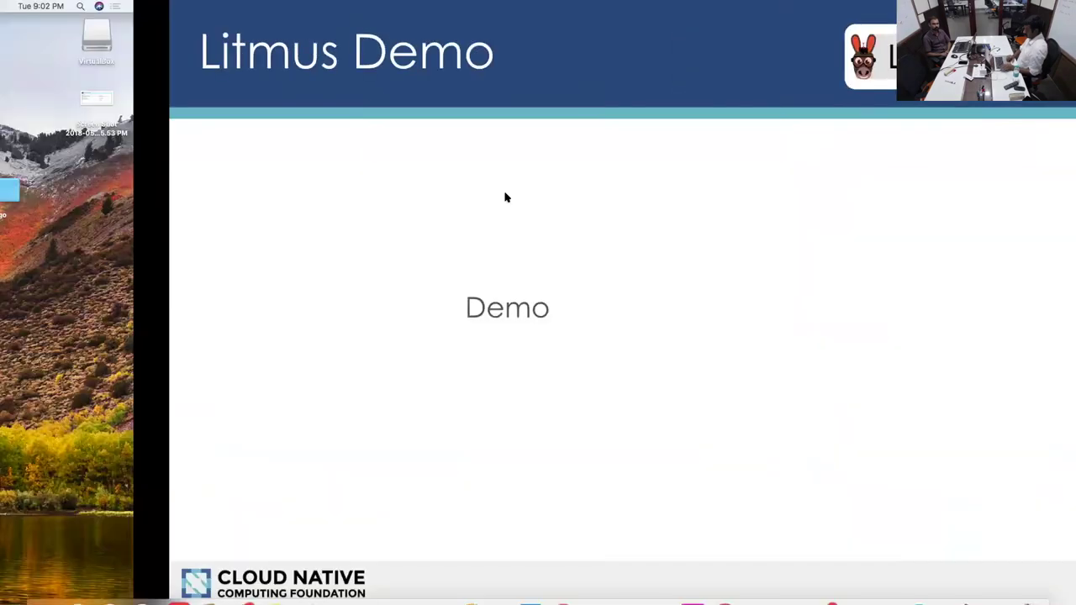
key(ctrl+Right)
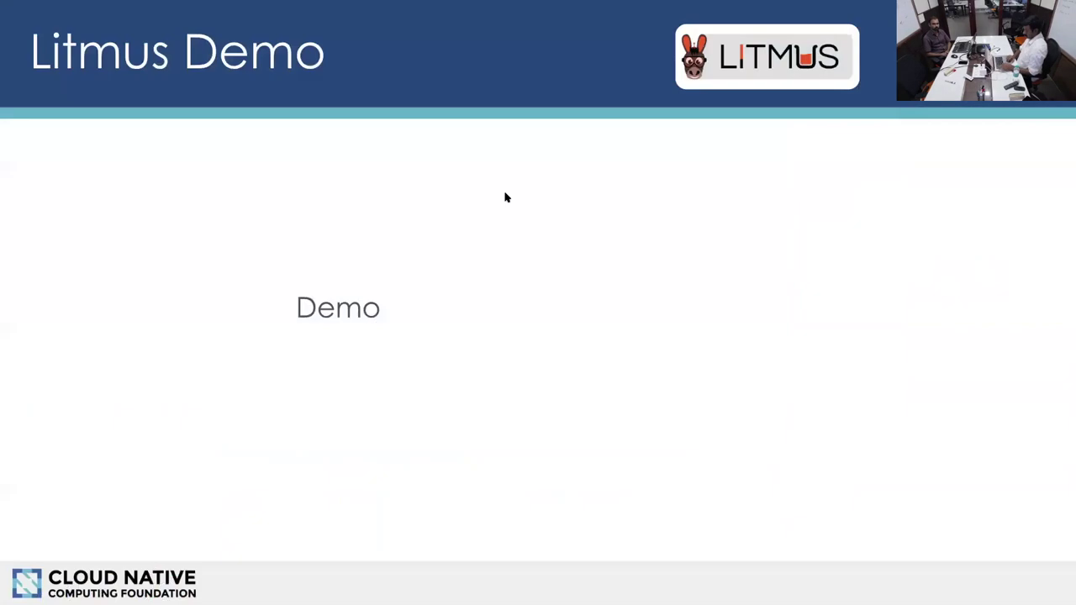
key(Escape)
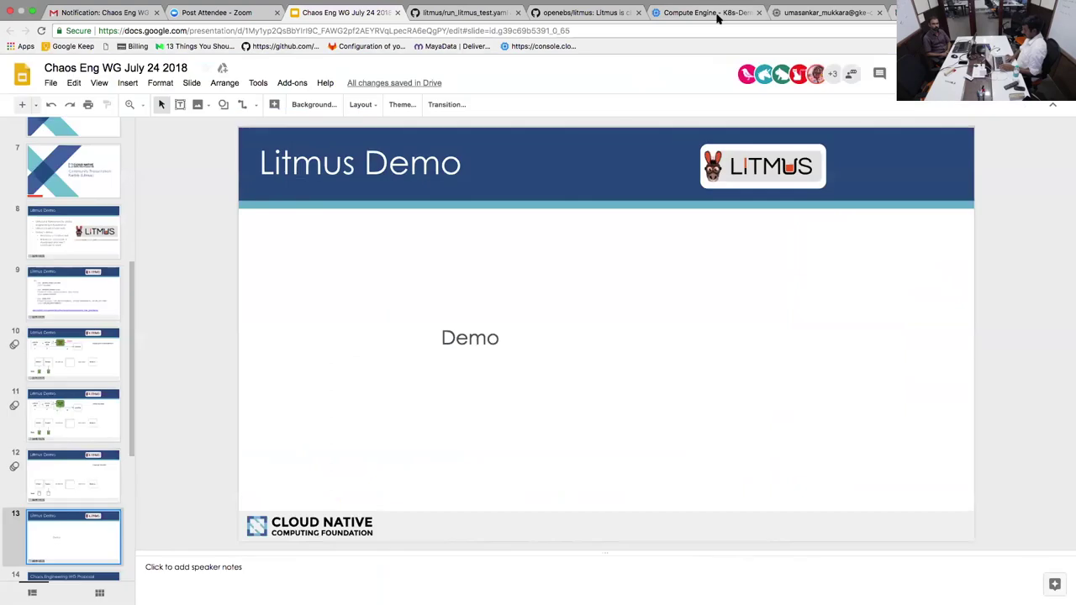
In the node's SSH session, list /mnt with ls, then move to the split terminal workspace
click(794, 13)
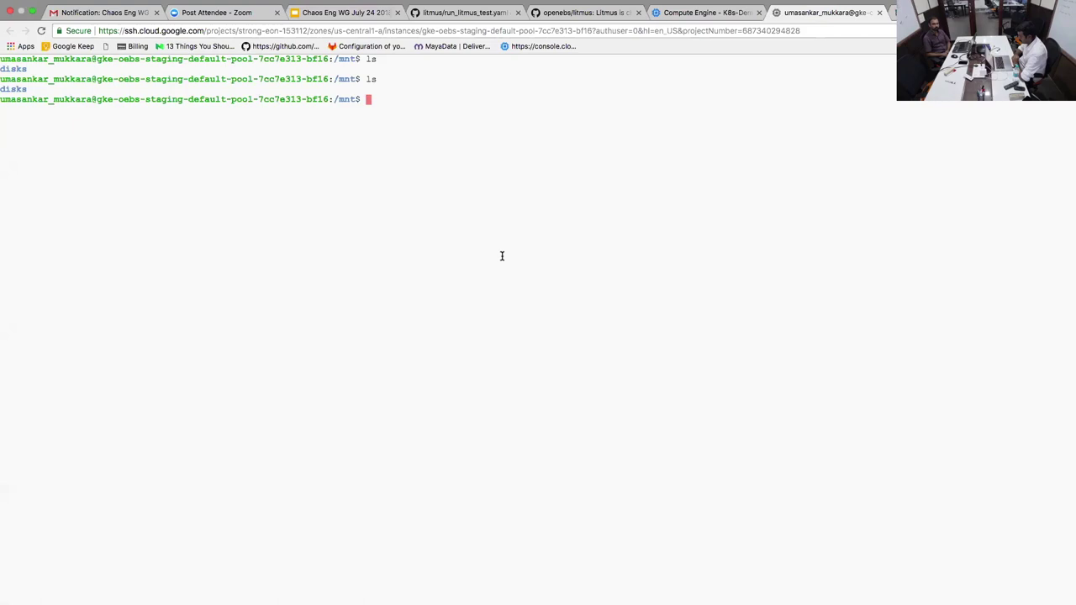
text(ls)
key(Return)
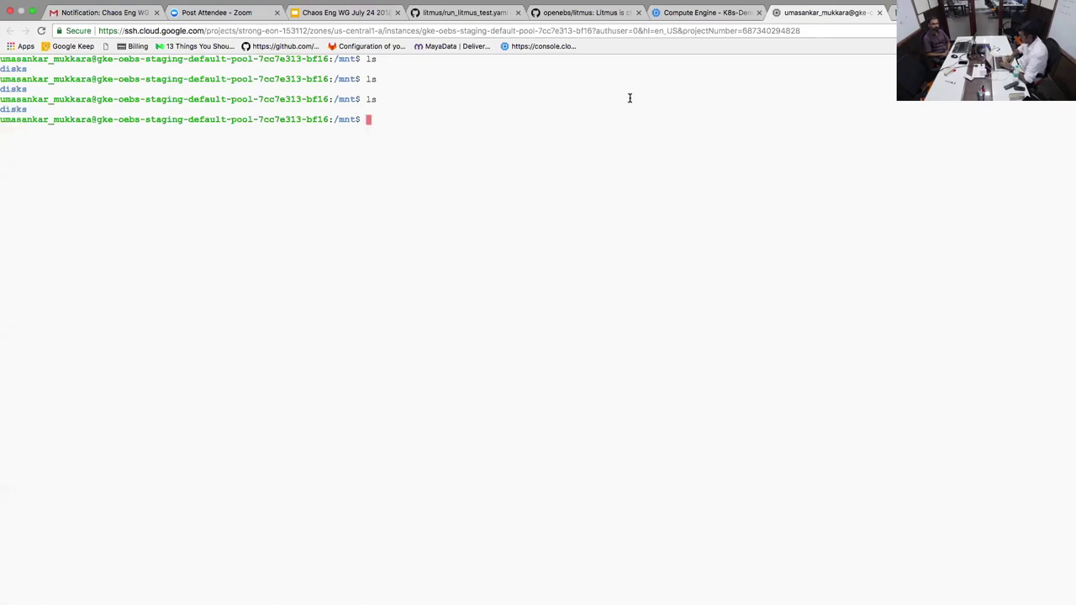
key(ctrl+Left)
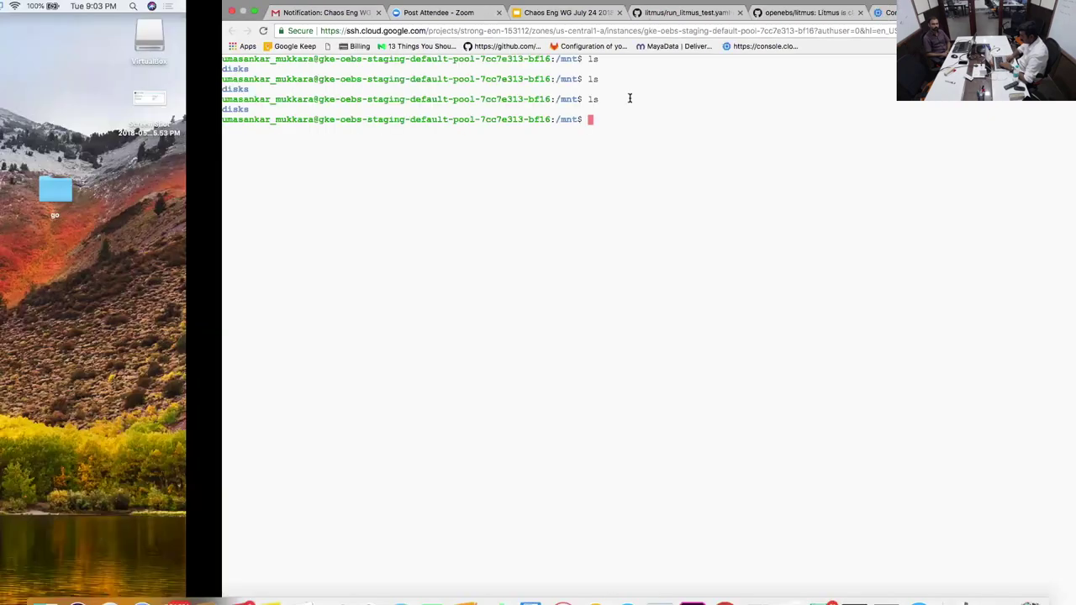
key(ctrl+Right)
key(ctrl+Right)
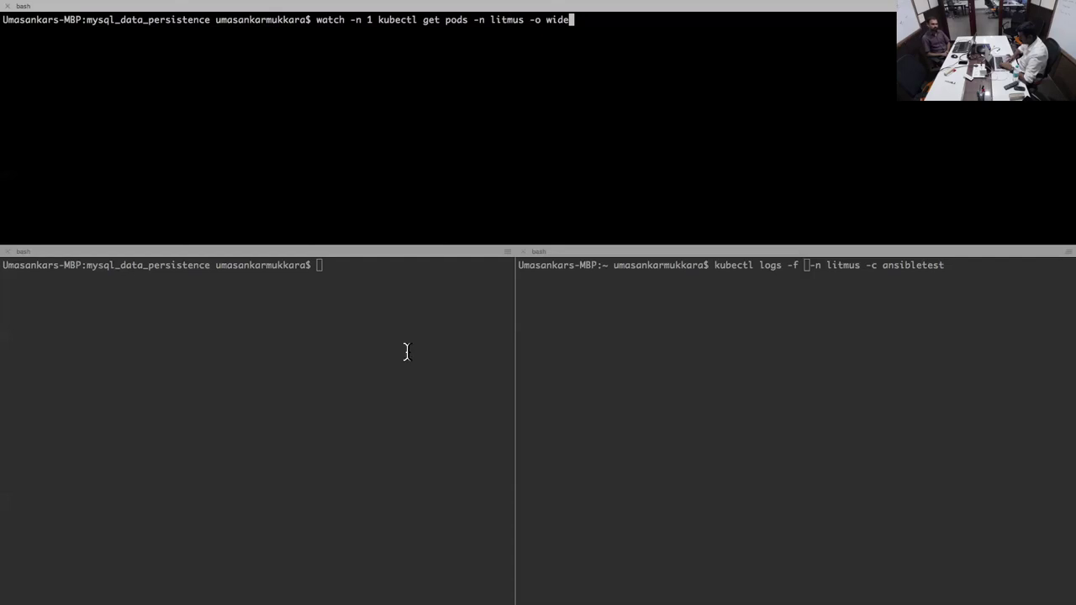
In the lower-left pane, rerun 'vi run_litmus_test.yaml' from history
click(628, 324)
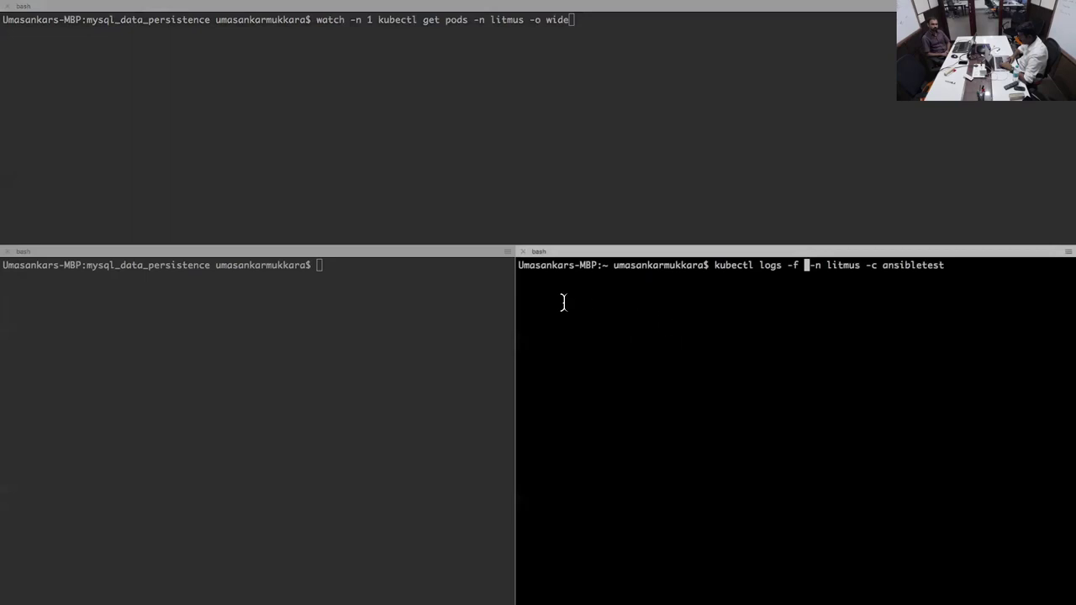
click(426, 348)
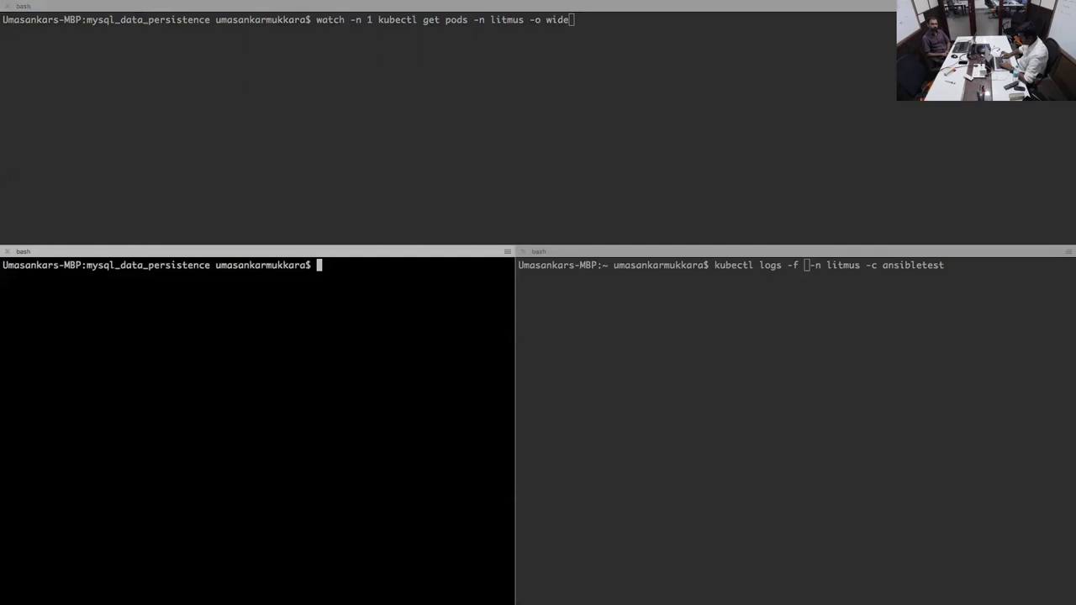
key(Up)
key(Up)
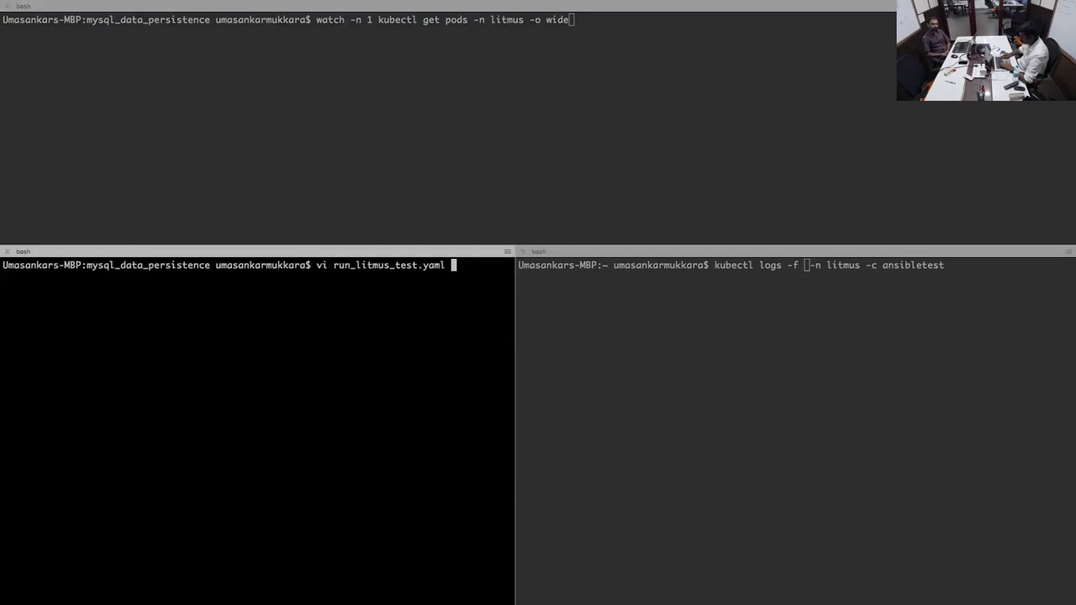
key(Return)
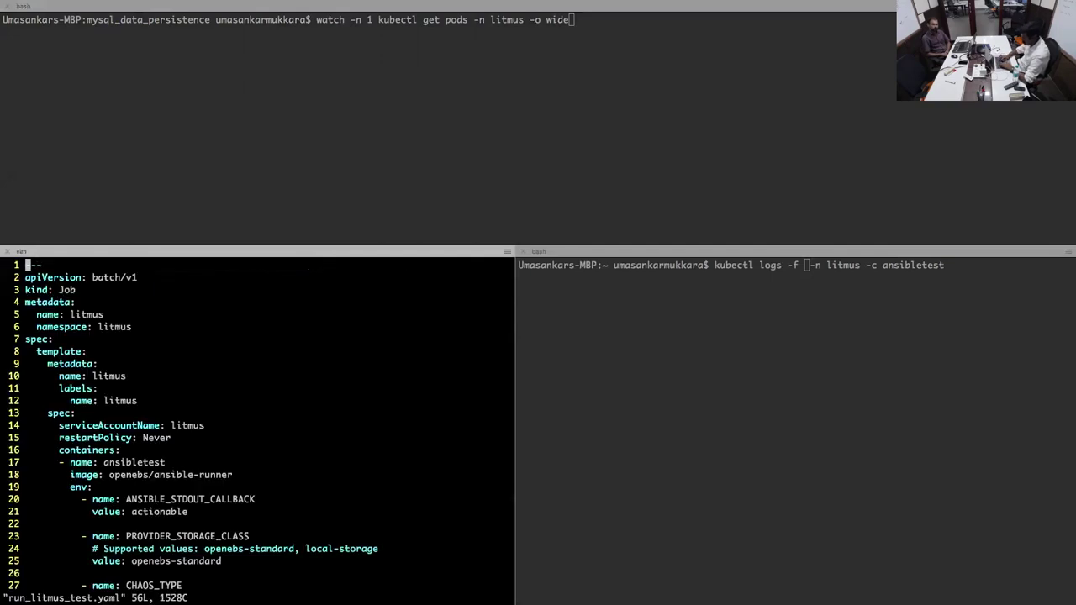
Step through the job lines to CHAOS_TYPE APP_POD_KILL/PUMBA, then quit vi with :q
key(j)
key(j)
key(j)
key(j)
key(j)
key(j)
key(j)
key(j)
key(j)
key(j)
key(j)
key(j)
key(j)
key(j)
key(j)
key(j)
key(j)
key(j)
key(j)
key(j)
key(j)
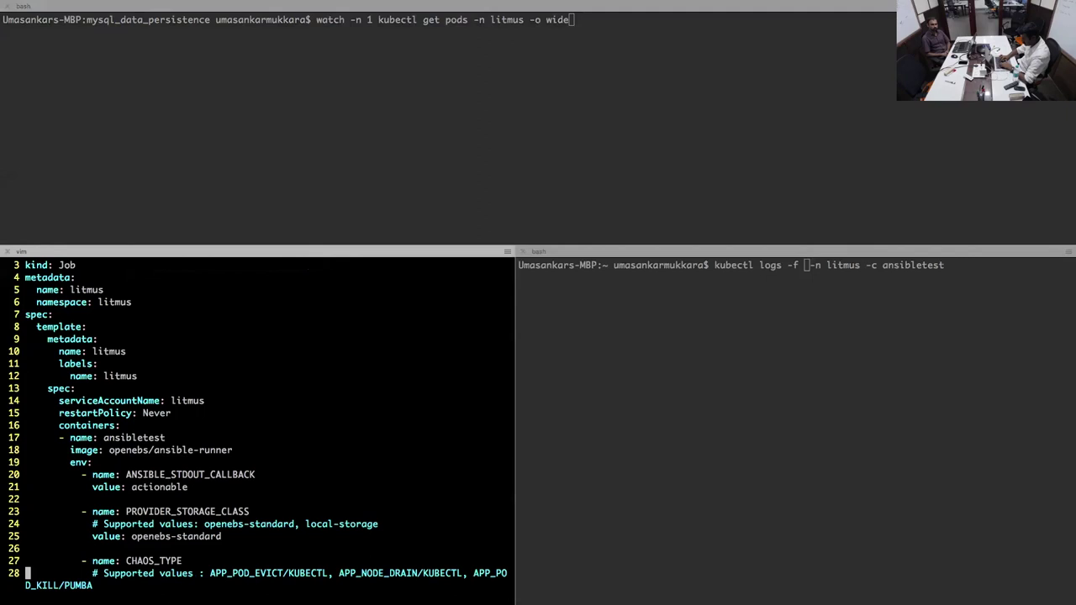
key(k)
key(k)
key(k)
key(k)
key(k)
key(k)
key(k)
key(j)
key(j)
key(j)
key(j)
key(j)
key(j)
key(j)
key(j)
key(j)
key(j)
key(j)
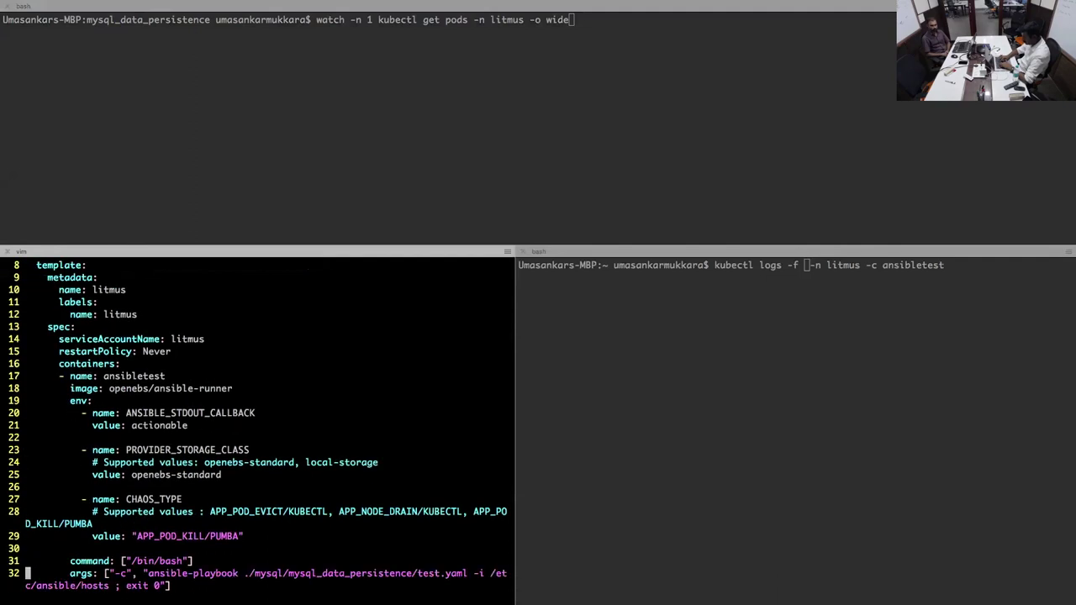
text(:q)
key(Return)
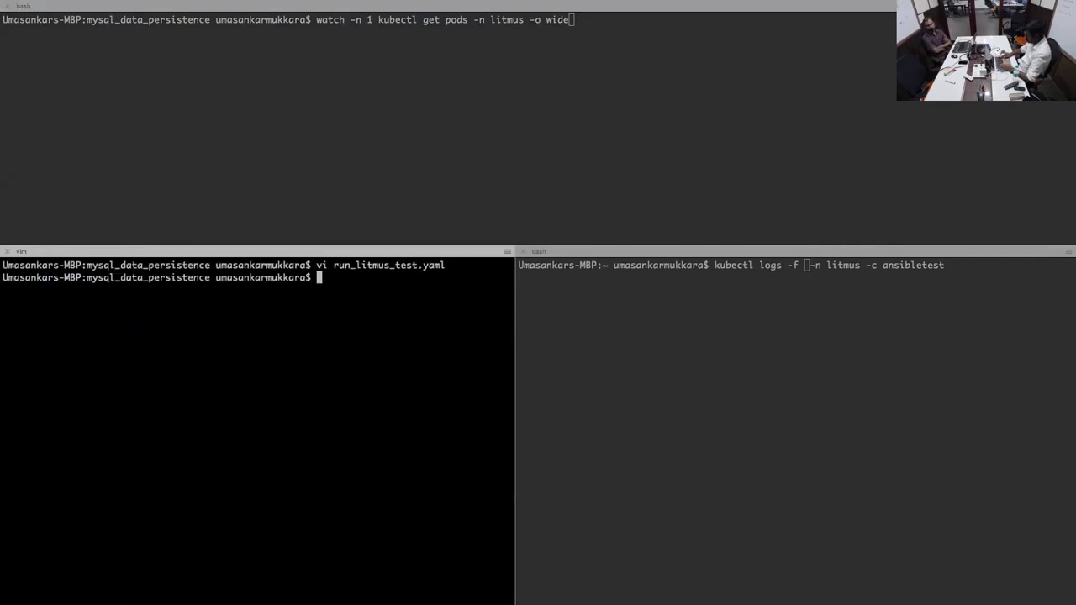
Create the litmus job with 'kubectl apply -f run_litmus_test.yaml' and start the pod watch in the top pane
key(Up)
key(Up)
key(Up)
key(Up)
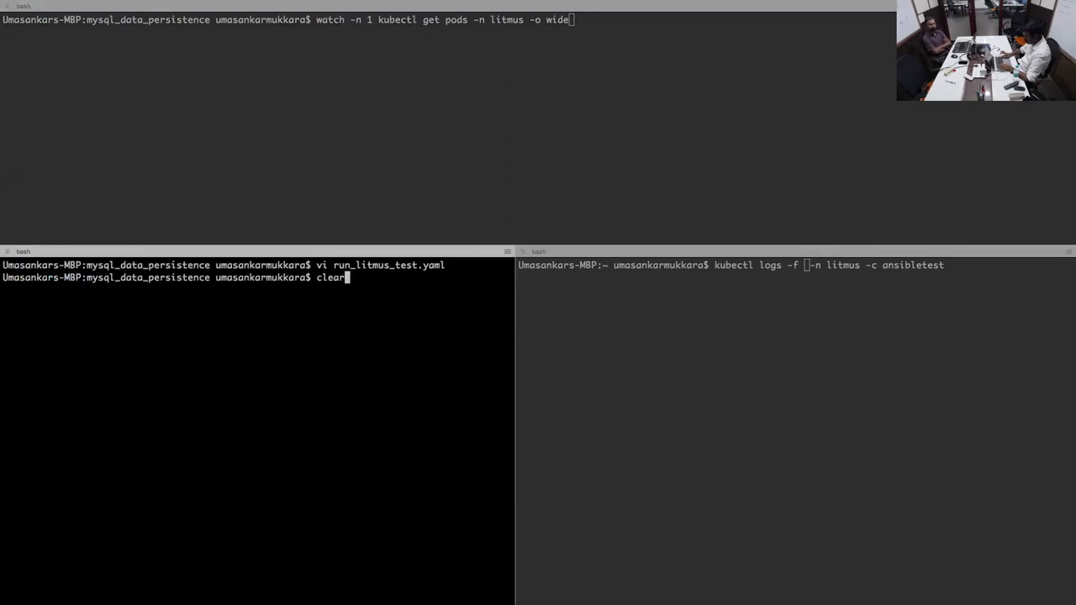
key(Down)
key(BackSpace)
key(BackSpace)
key(BackSpace)
key(BackSpace)
key(BackSpace)
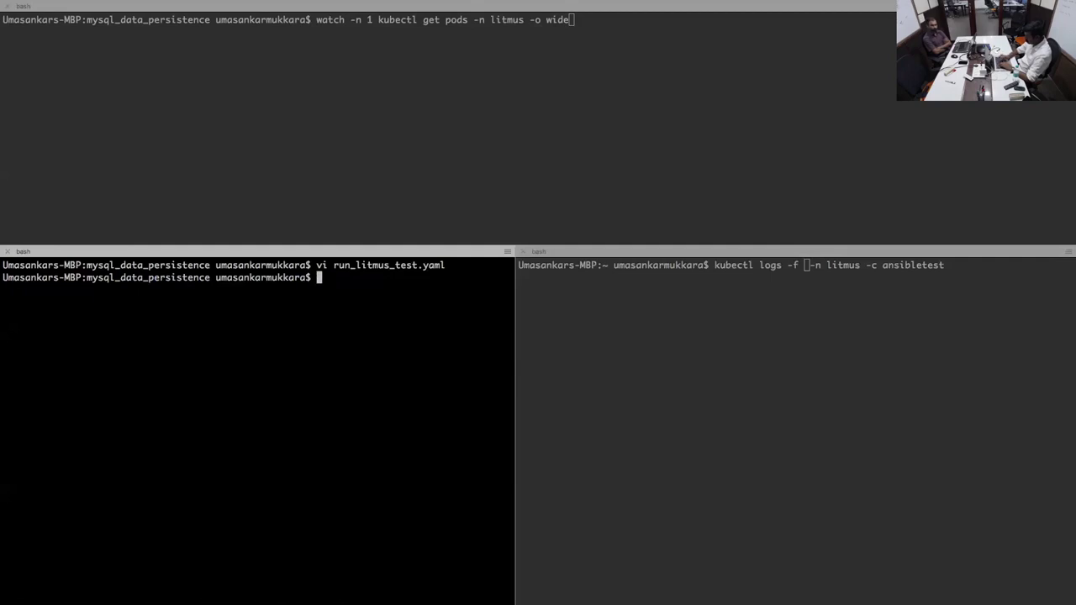
text(kubec)
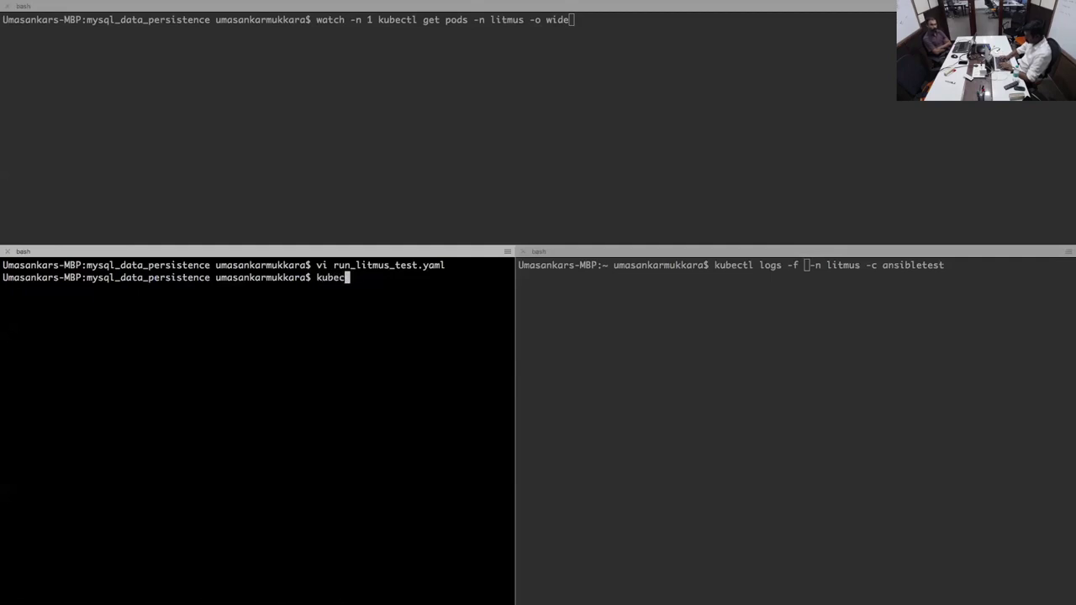
text(tl apply -f run_litmus_test.yaml)
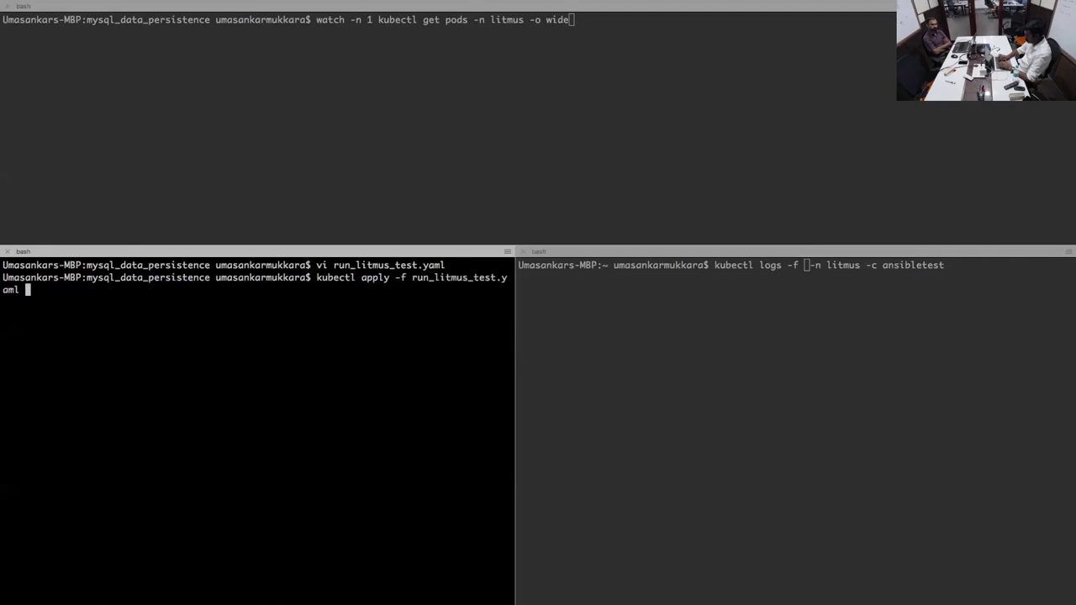
key(Return)
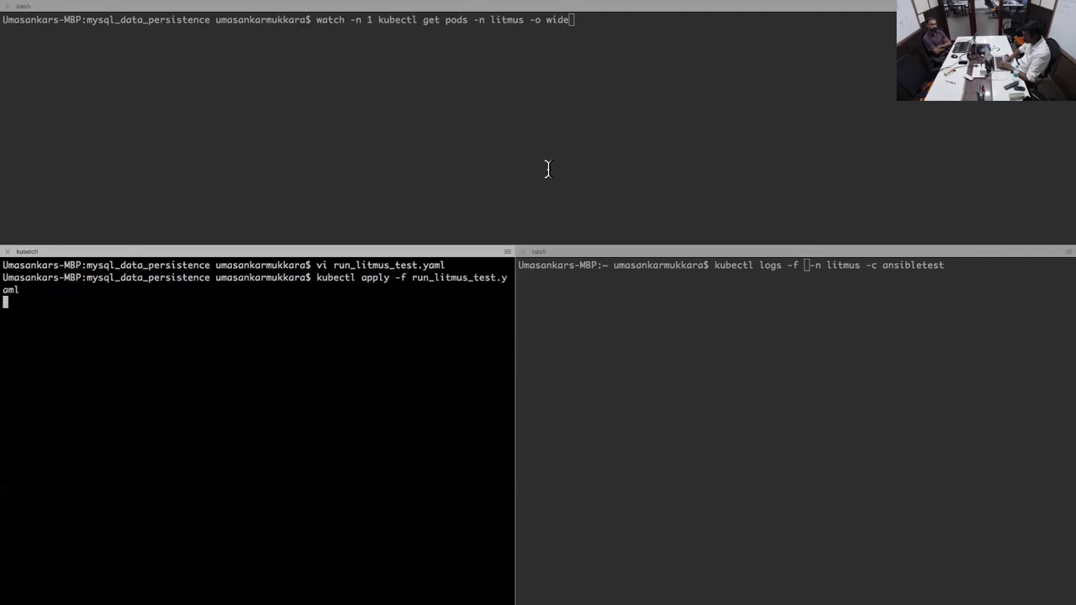
click(547, 168)
key(Return)
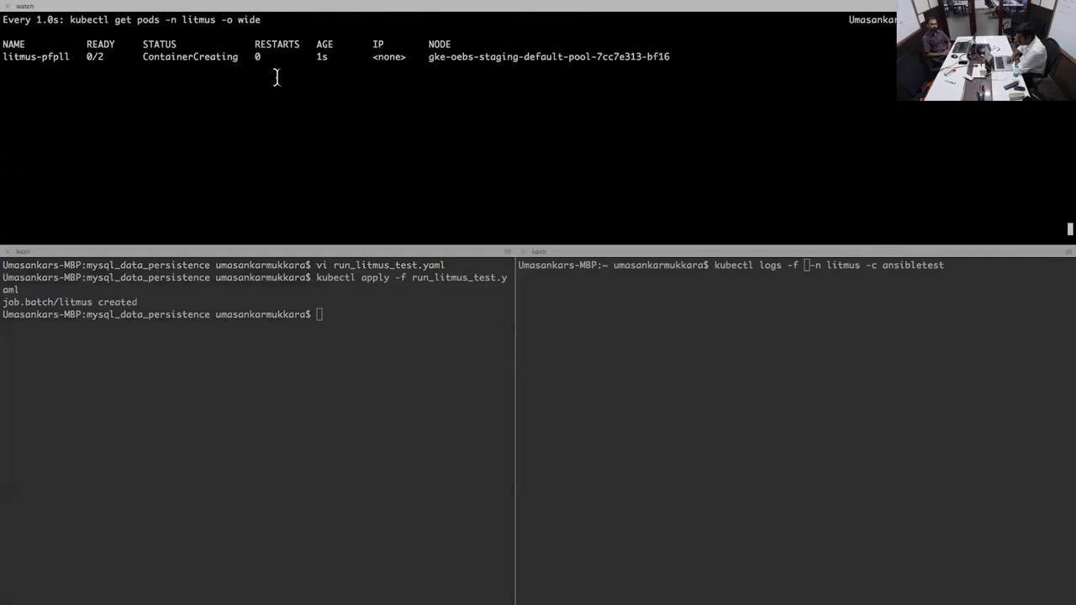
double_click(49, 57)
key(super+c)
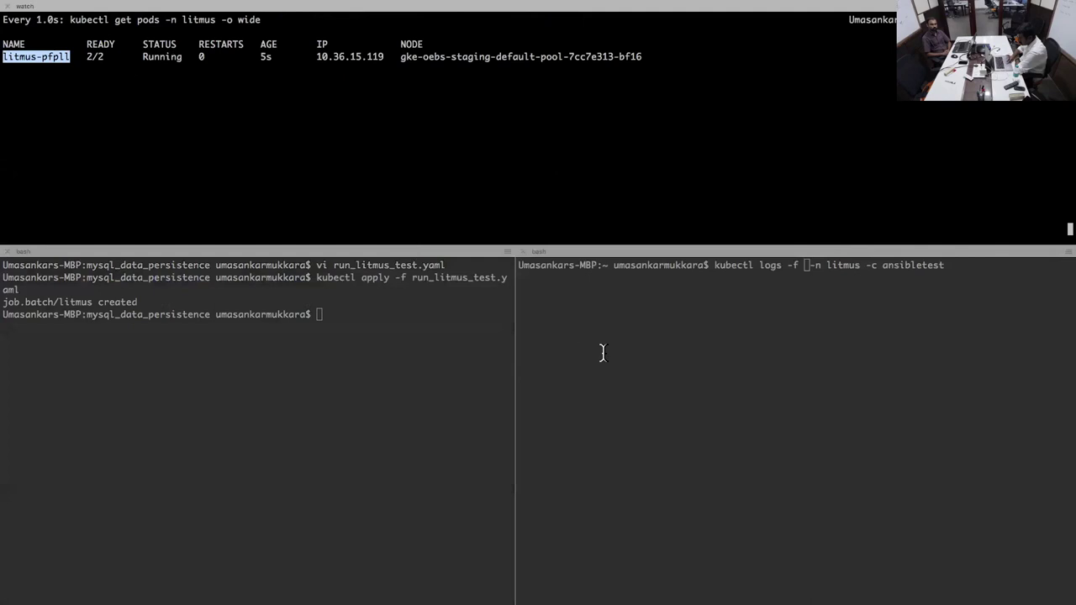
click(602, 354)
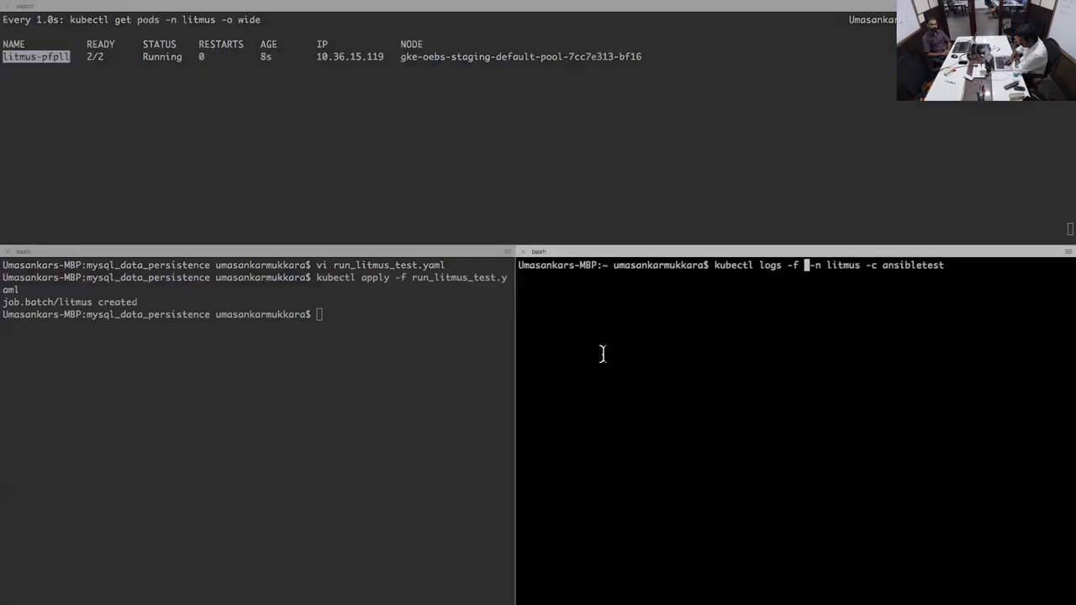
key(super+v)
key(Return)
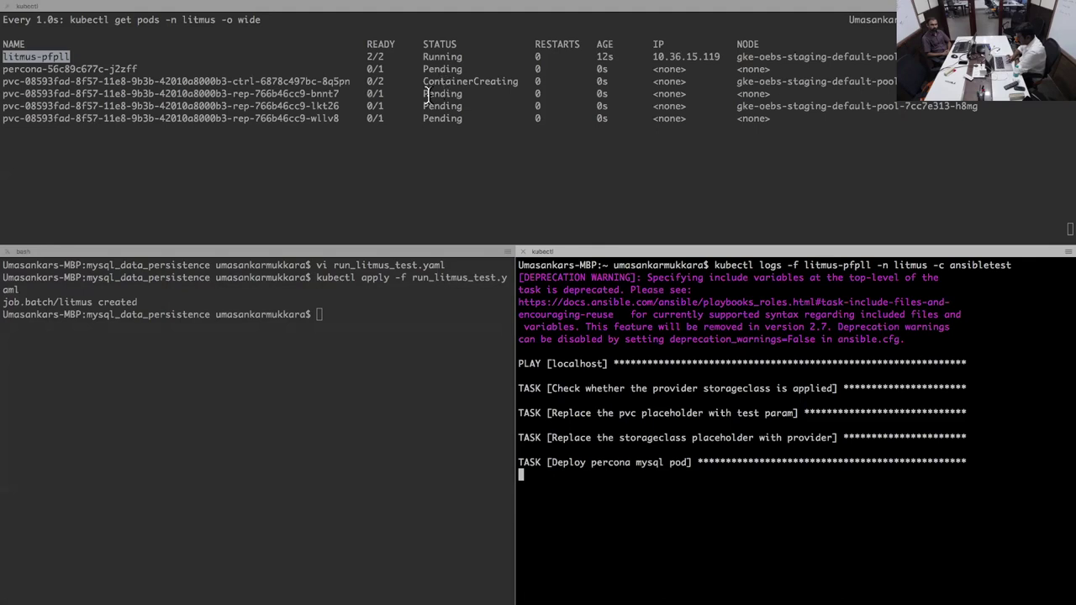
click(338, 81)
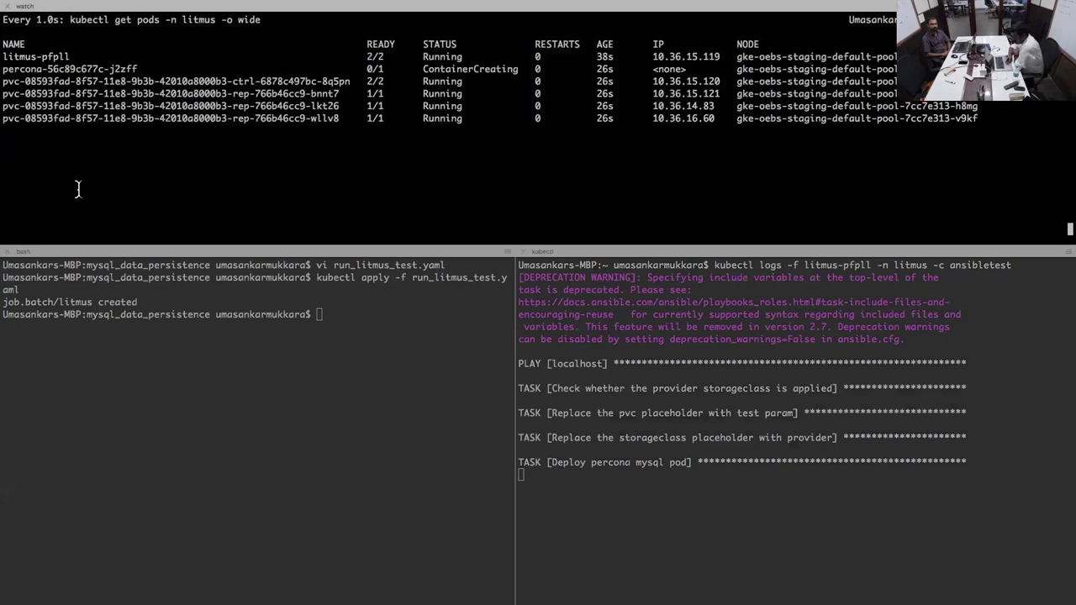
double_click(46, 71)
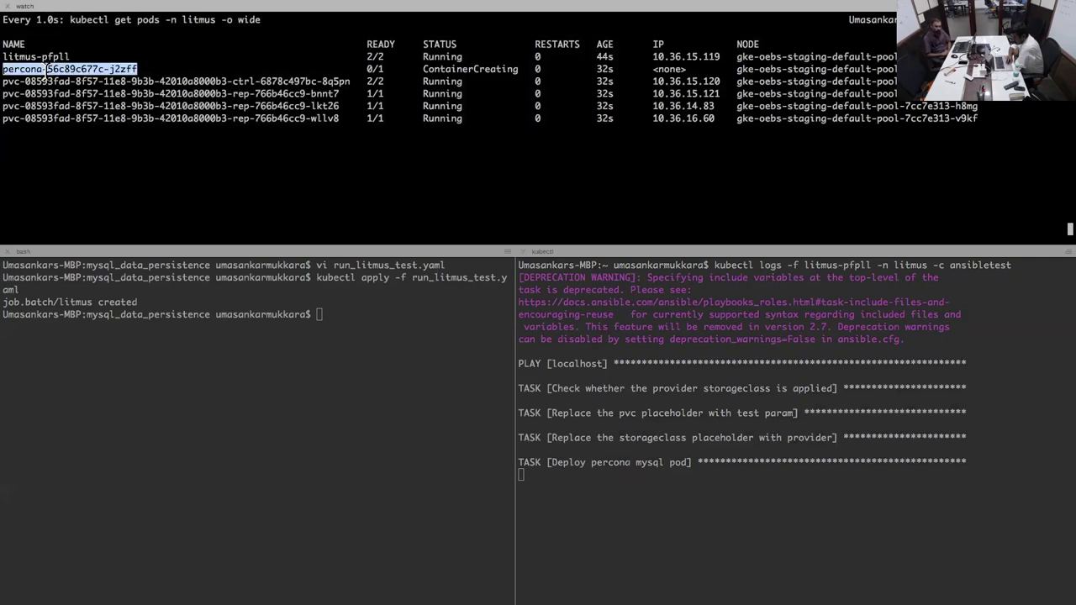
click(91, 124)
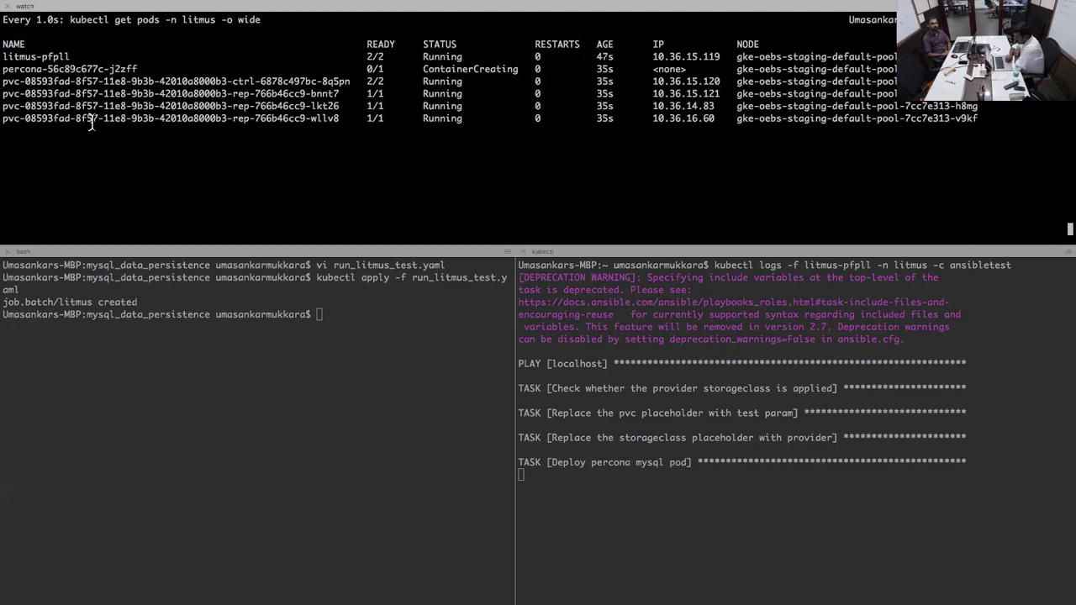
In the node's SSH browser session, list the current directory with ls
key(super+Tab)
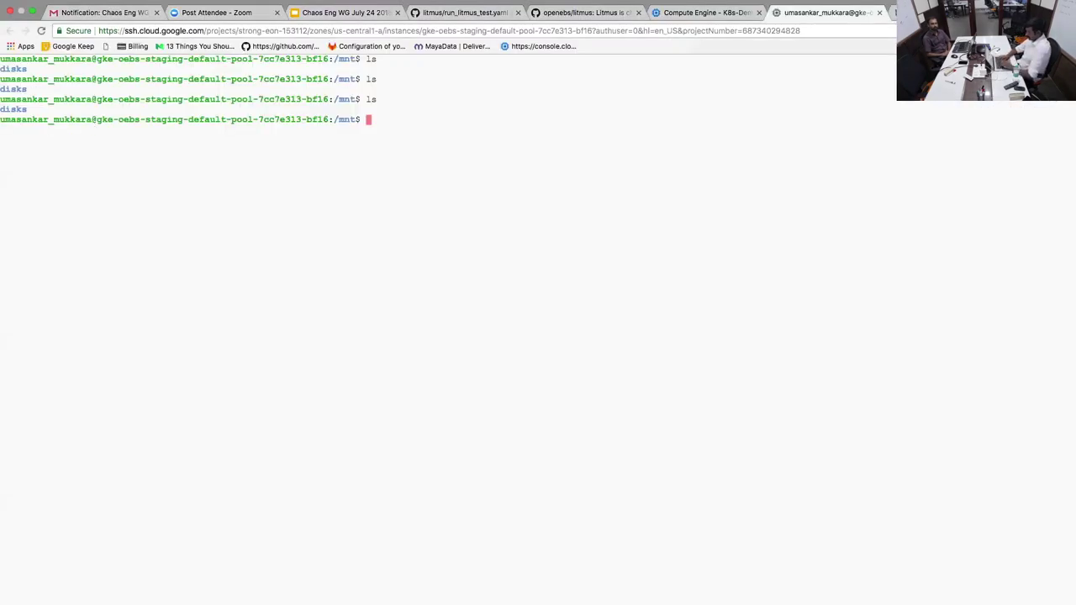
text(ls)
key(Return)
Enter mysql_data_persistence, list its five log files, then return to the kubectl terminals
text(cd m)
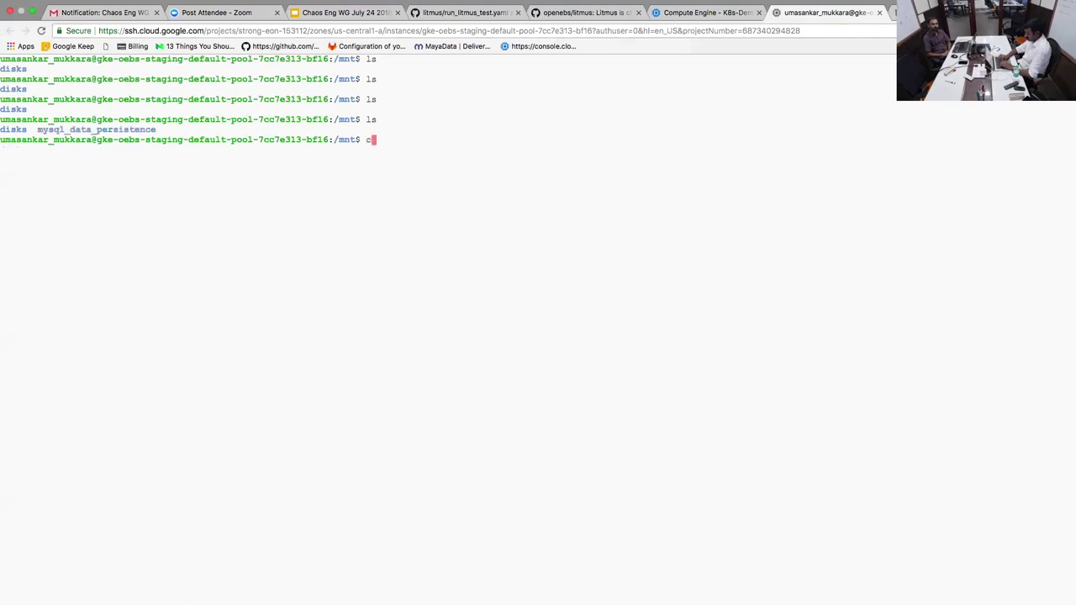
text(ys)
key(Tab)
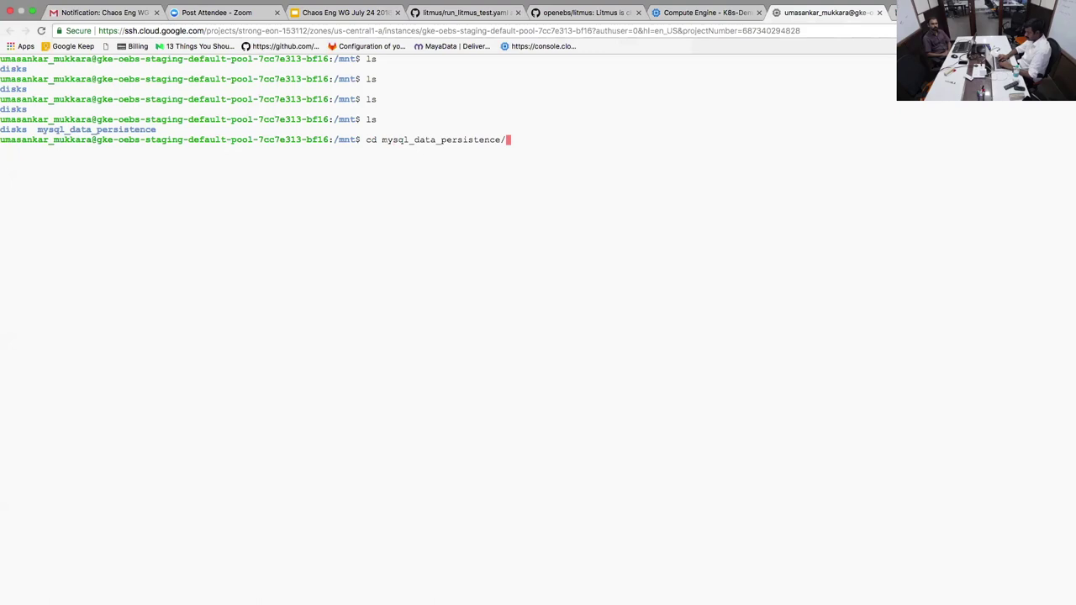
key(Return)
text(ls)
key(Return)
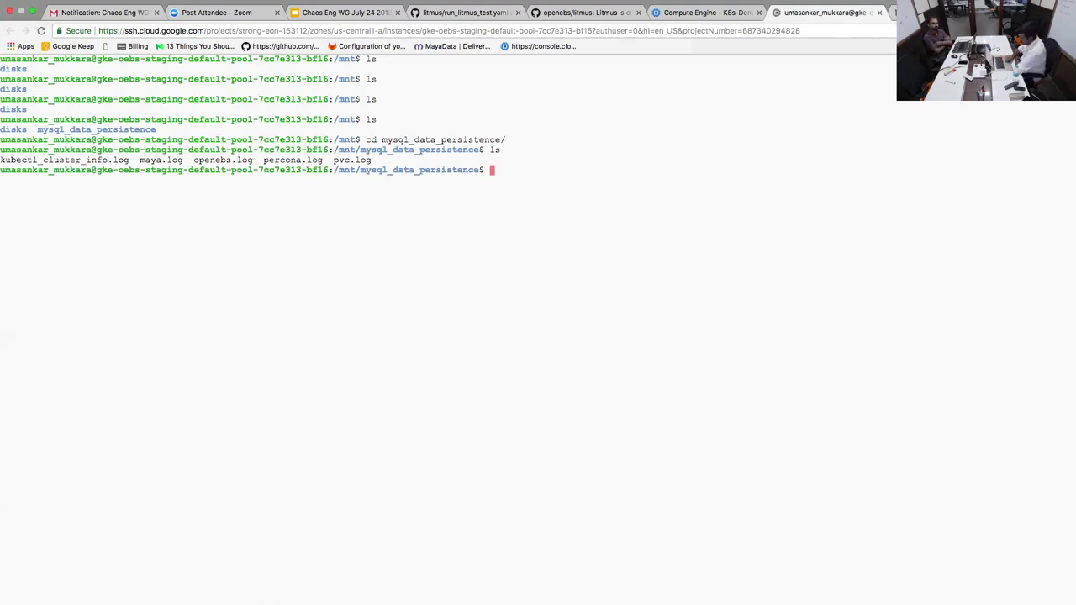
key(ctrl+Right)
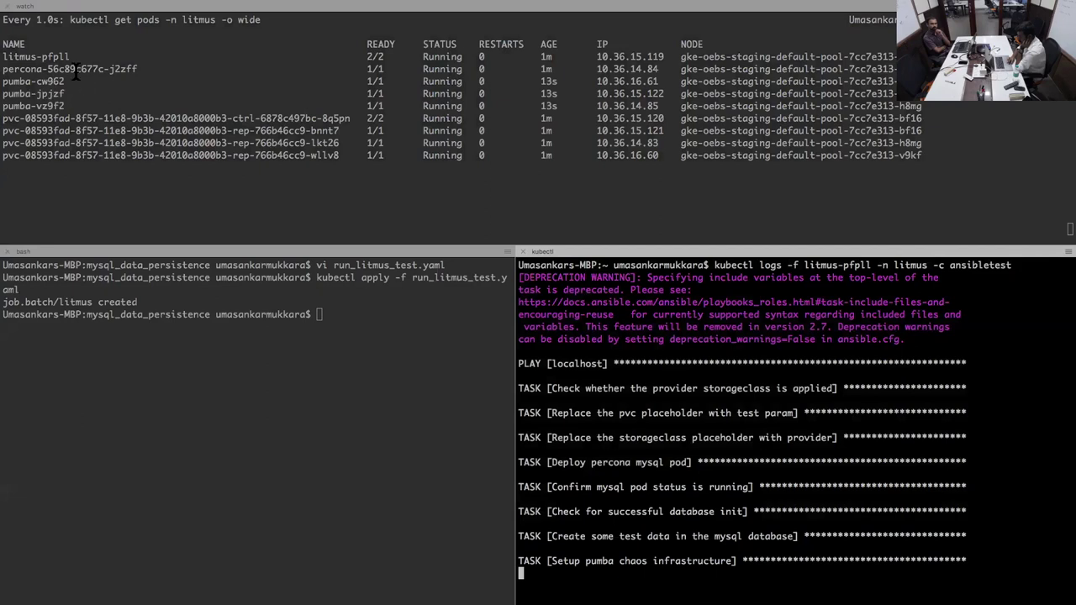
double_click(71, 68)
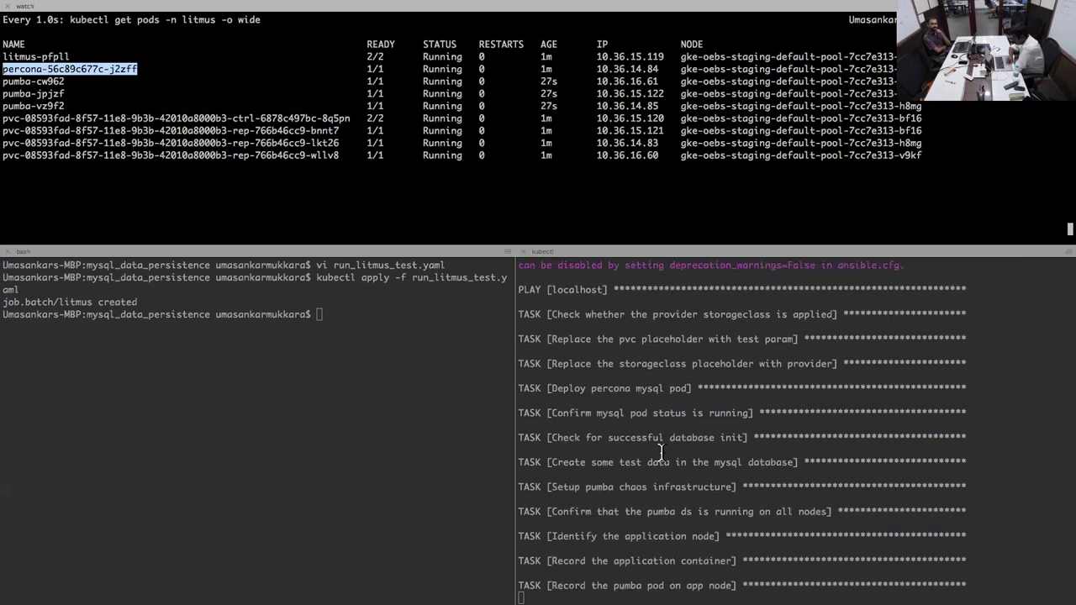
click(652, 501)
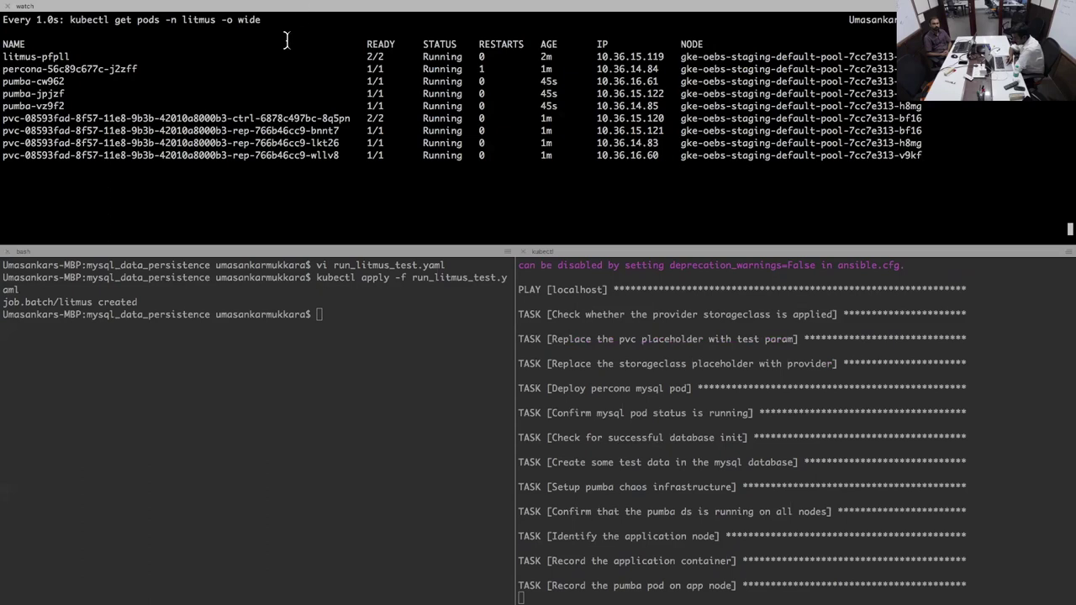
double_click(129, 69)
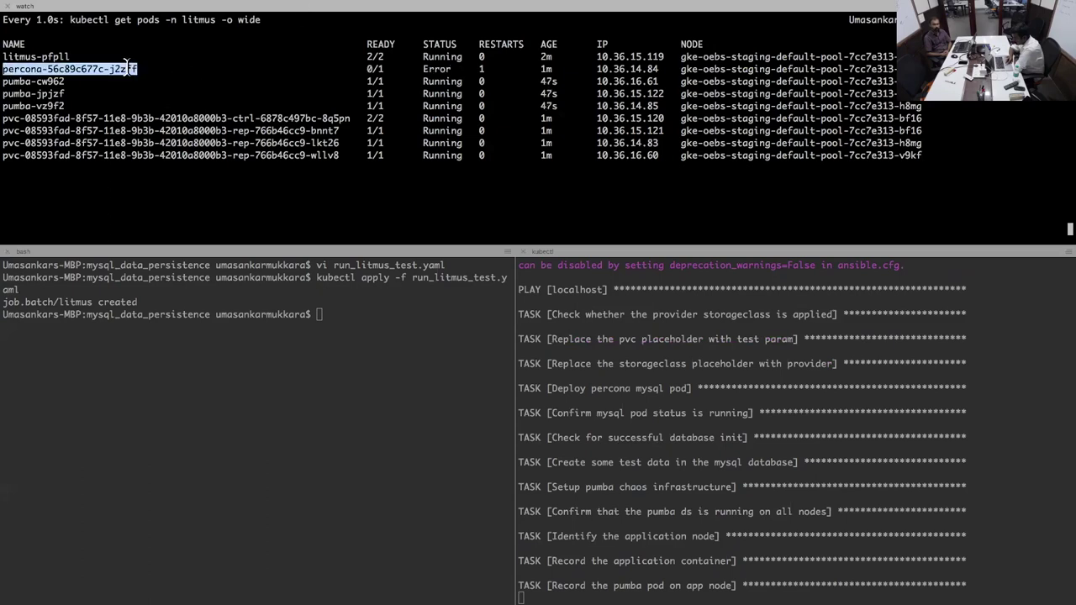
double_click(431, 69)
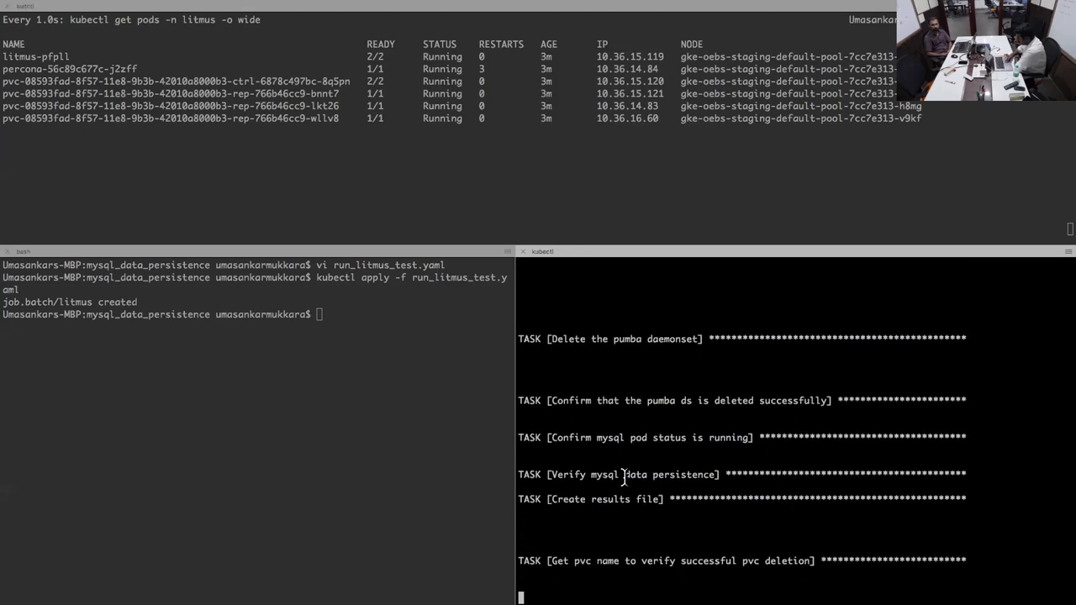
triple_click(623, 476)
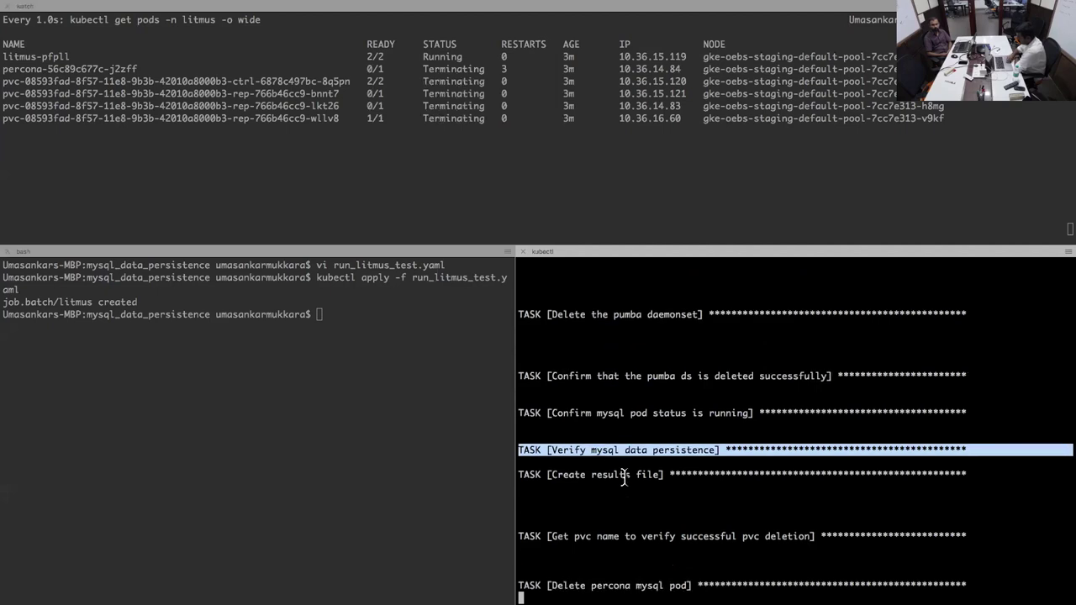
List the SSH folder and confirm that result.json reports the mysql-data-persistence test as Pass
key(ctrl+Left)
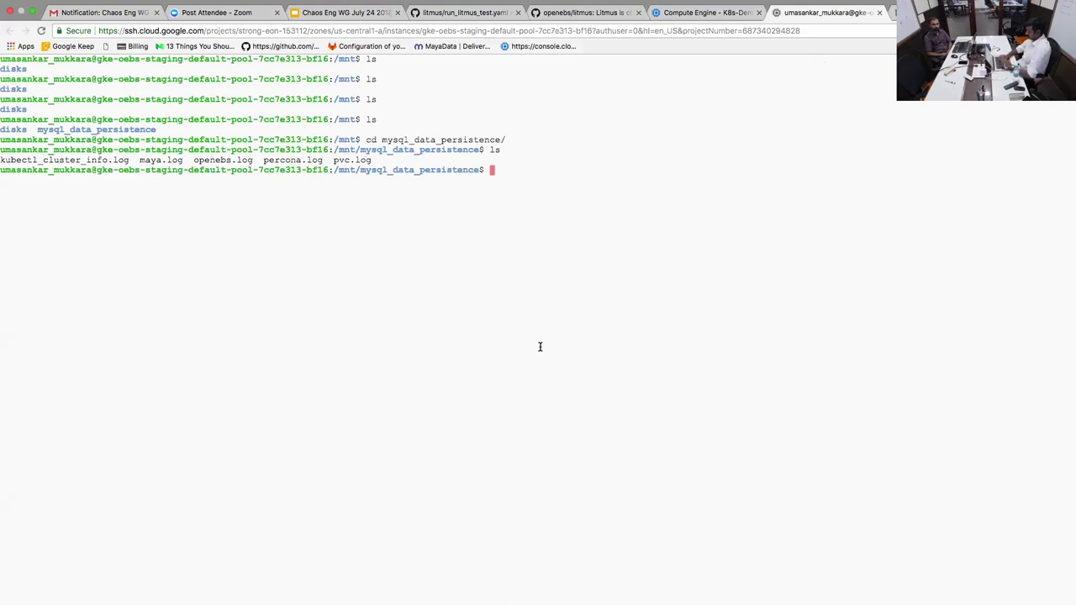
text(ls)
key(Return)
text(vi result.json)
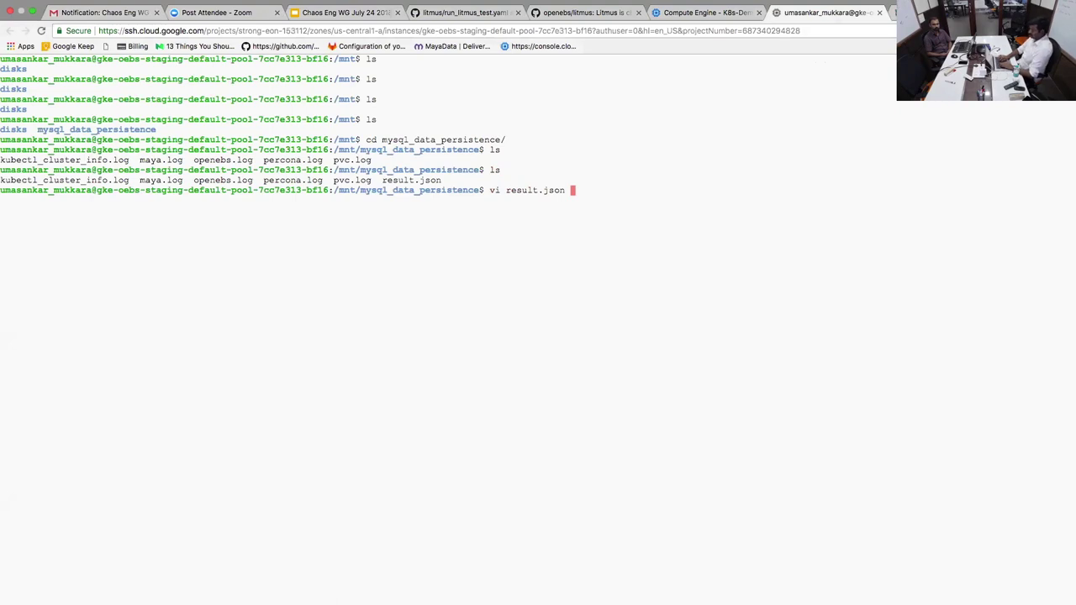
key(Return)
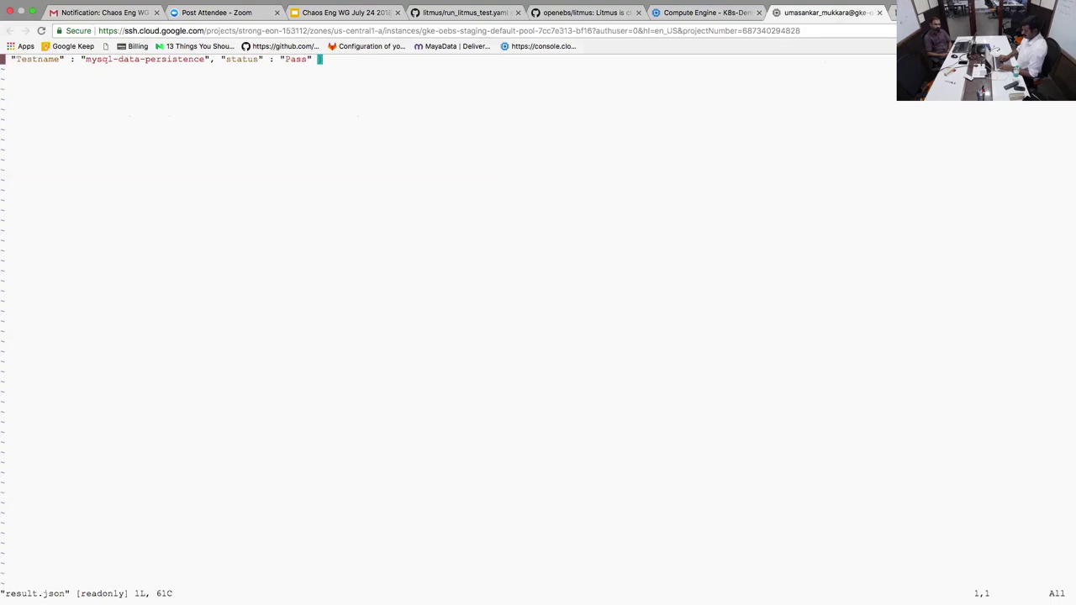
text(:q)
key(Return)
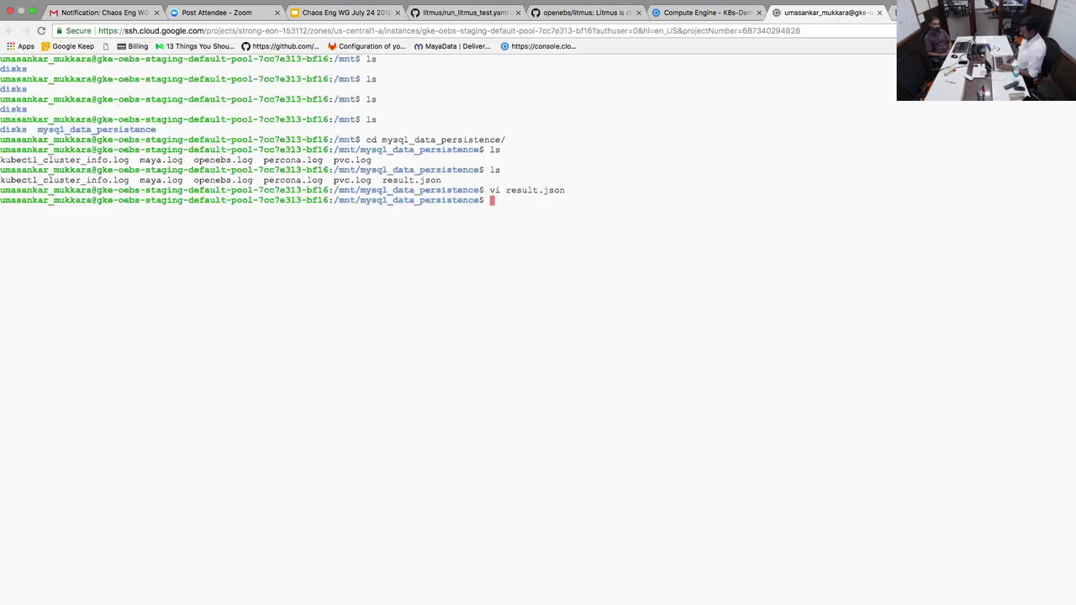
key(ctrl+Right)
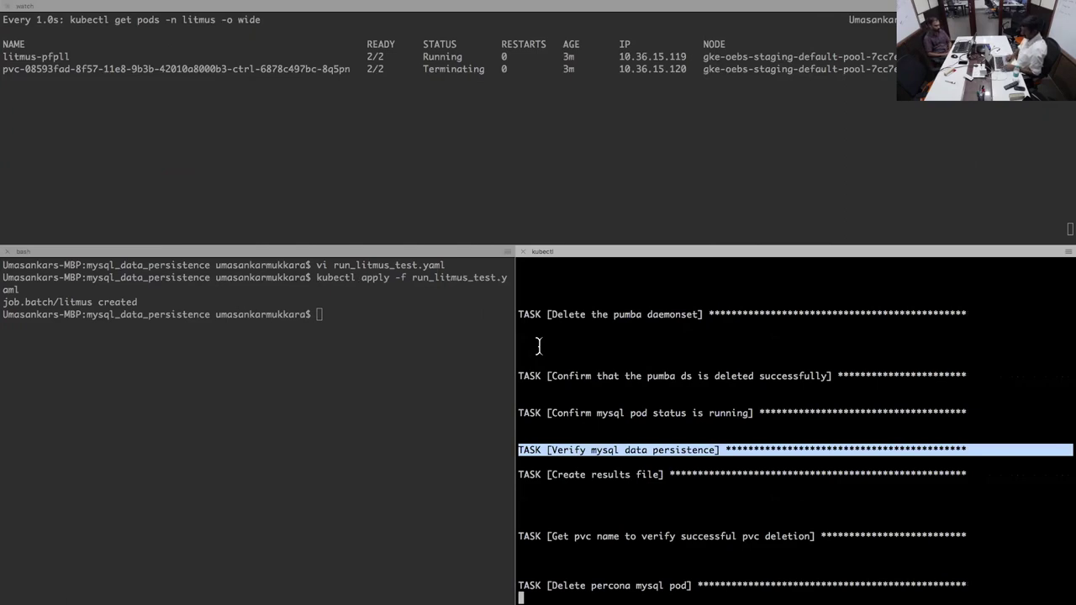
Move across desktop spaces, past the Twitter window, back to the Chrome SSH terminal
key(ctrl+Right)
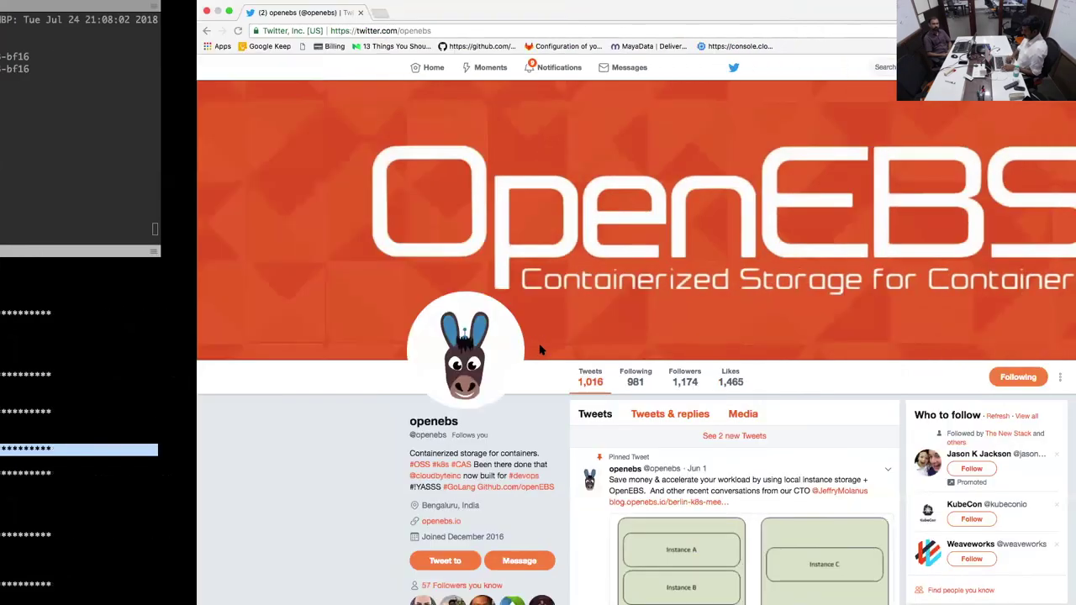
key(ctrl+Left)
key(ctrl+Left)
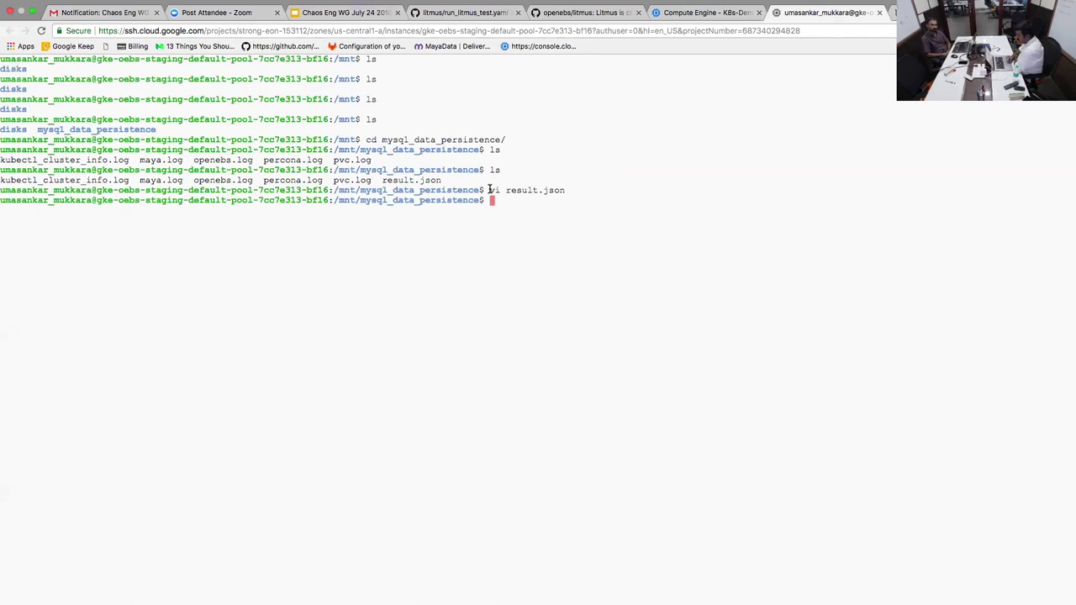
Switch to the Chaos Eng WG July 24 2018 Slides tab
click(368, 15)
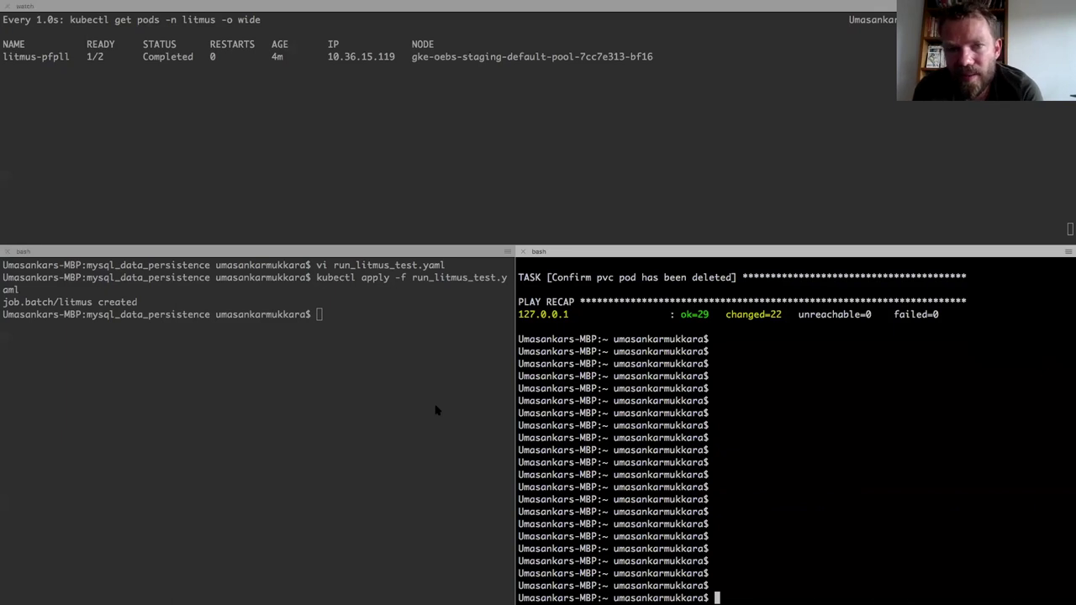
click(436, 411)
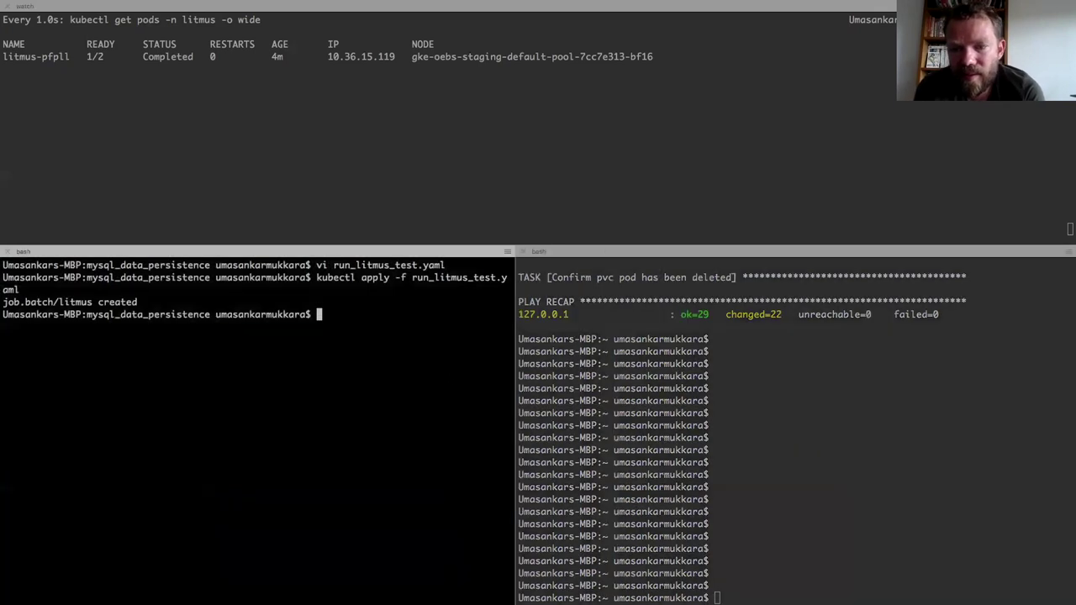
click(523, 211)
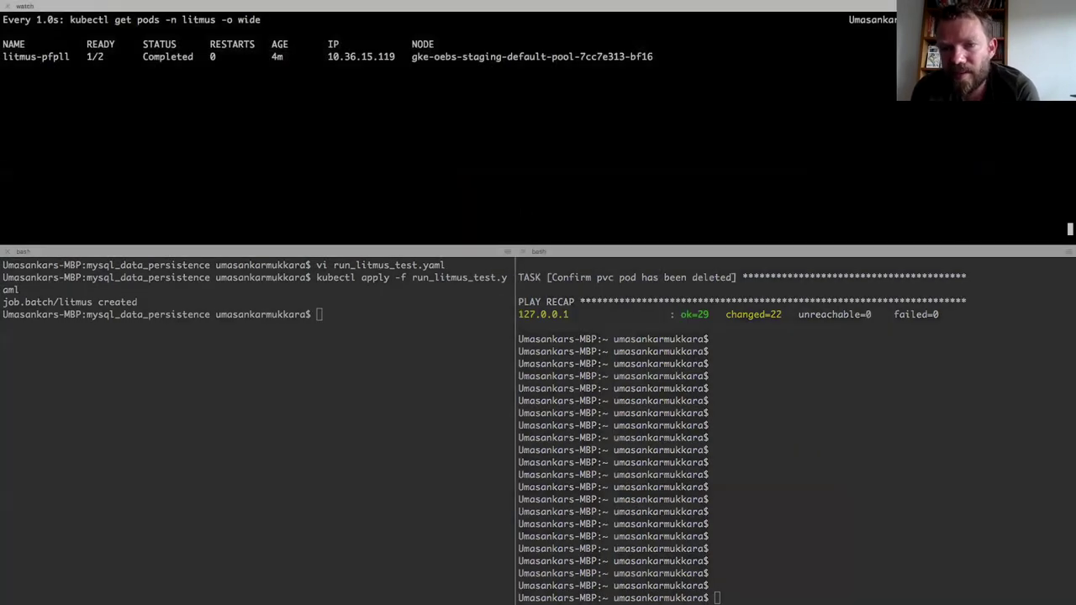
click(475, 293)
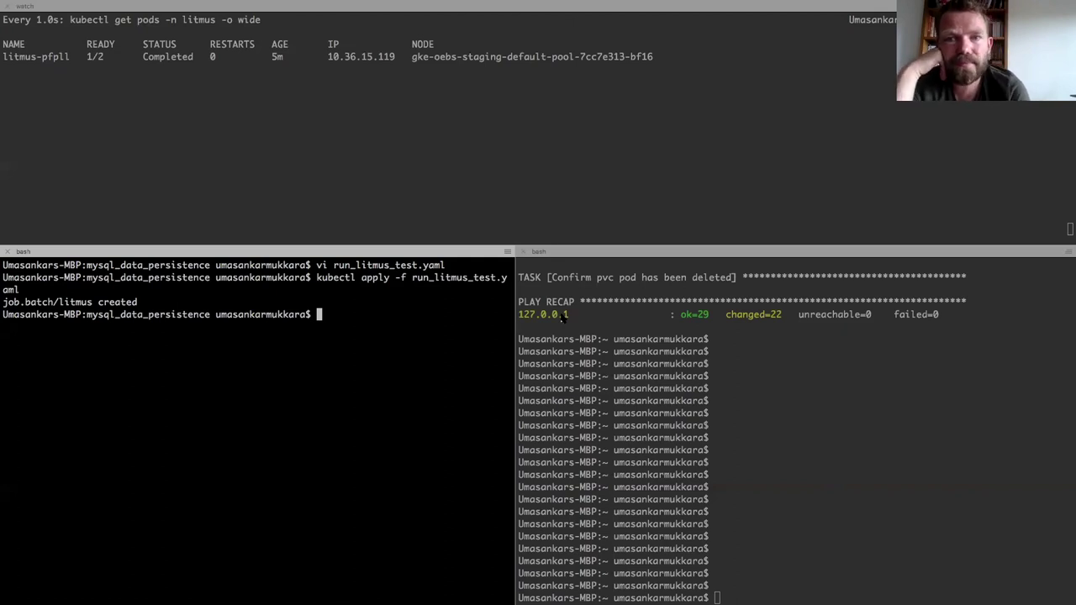
click(563, 315)
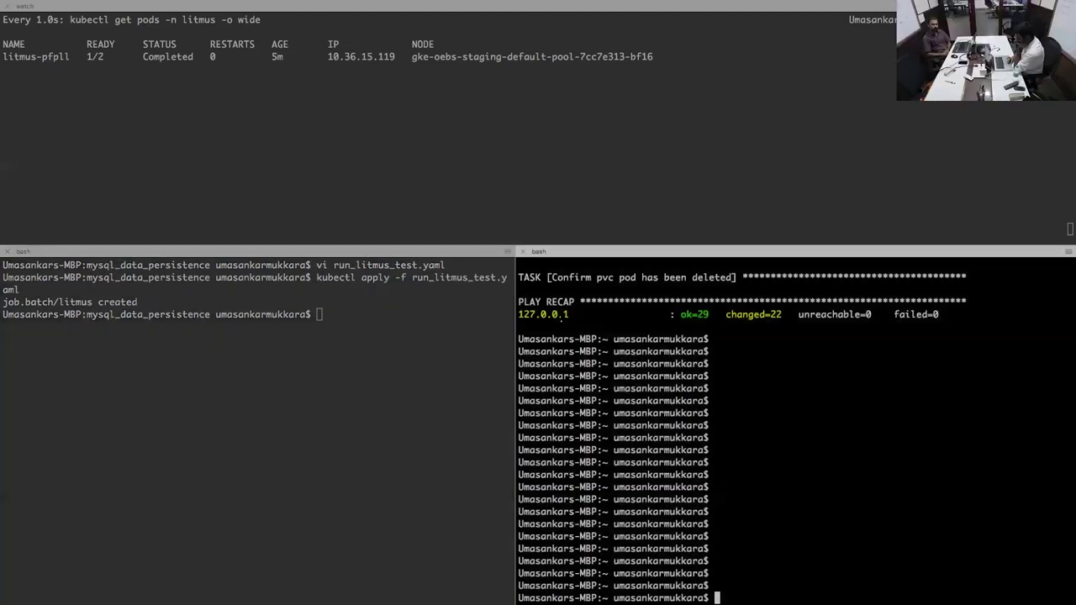
click(469, 329)
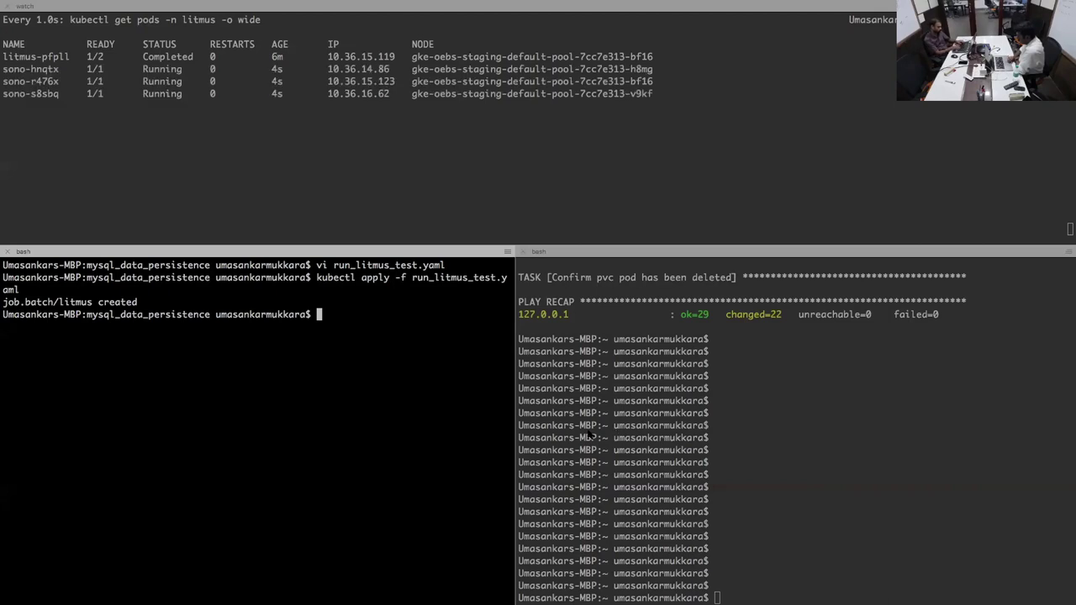
Move across desktop spaces to the Chrome window showing slide 13, the Litmus Demo slide
key(ctrl+Left)
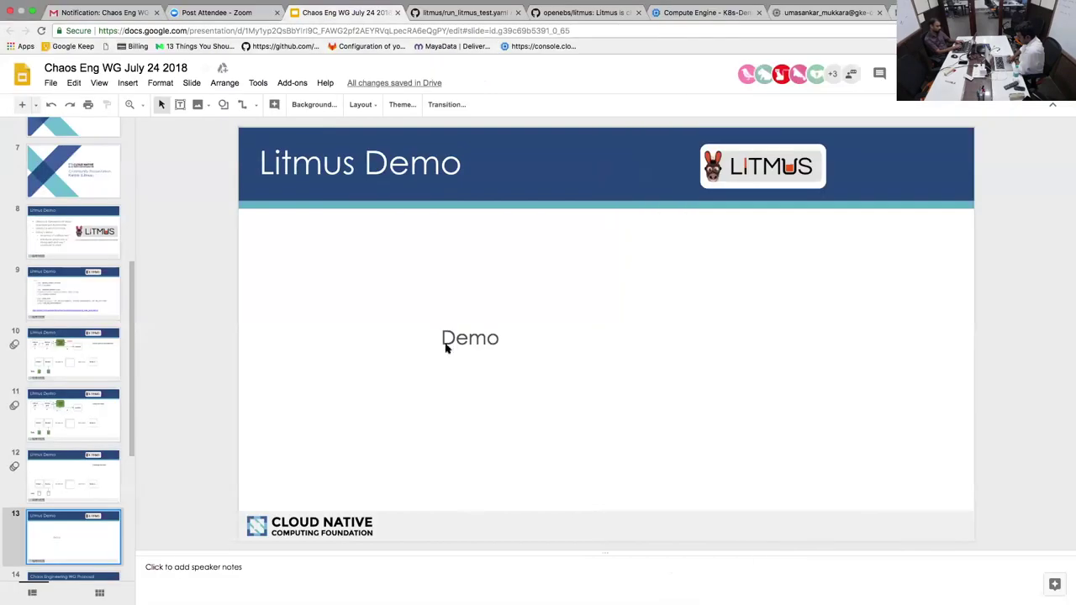
key(ctrl+Left)
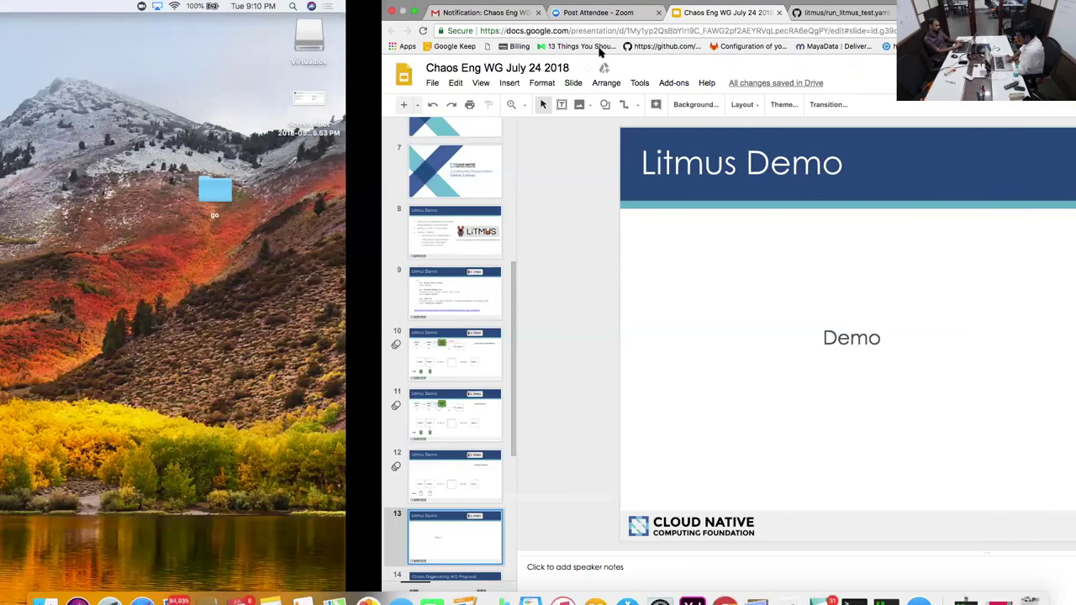